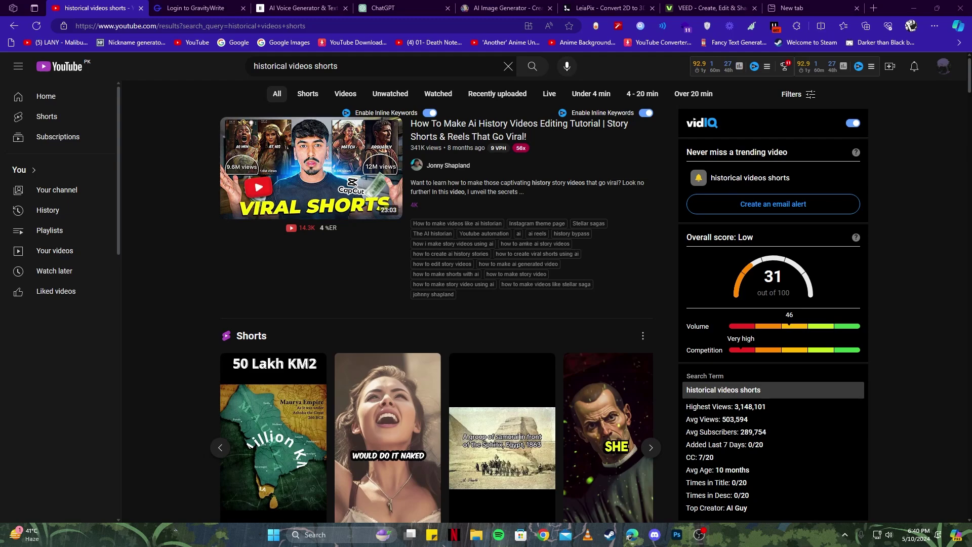
pyautogui.scroll(-3, 665, 318)
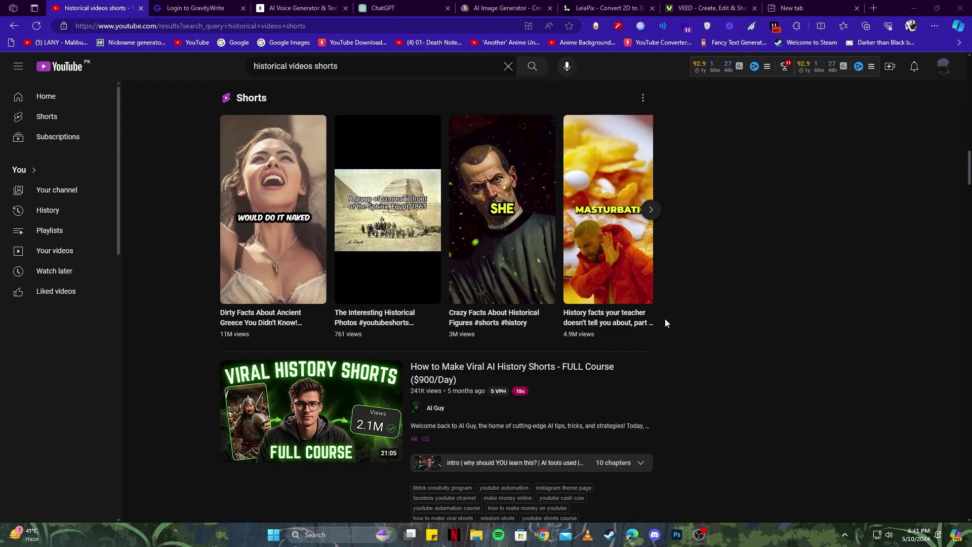
pyautogui.scroll(-3, 664, 319)
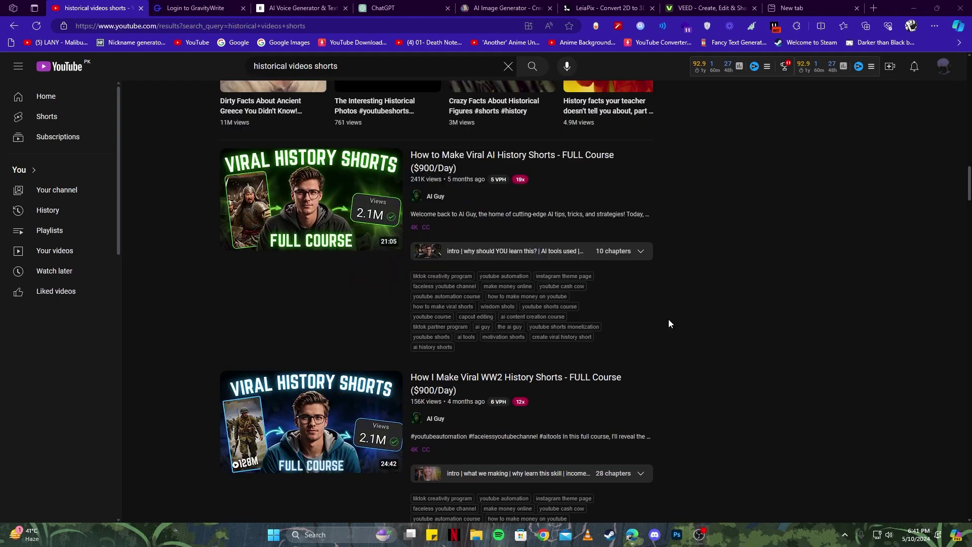
pyautogui.scroll(-2, 669, 320)
pyautogui.scroll(-2, 669, 319)
pyautogui.scroll(-3, 669, 320)
pyautogui.scroll(-3, 667, 323)
pyautogui.scroll(-2, 667, 323)
pyautogui.scroll(-2, 664, 319)
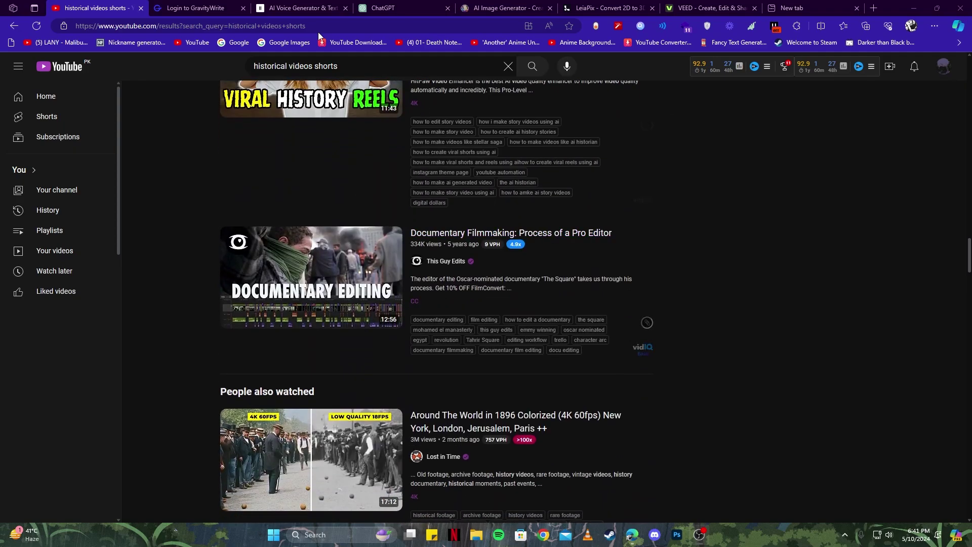
# Glance at the GravityWrite login page, then return to the YouTube historical shorts results.
pyautogui.click(198, 9)
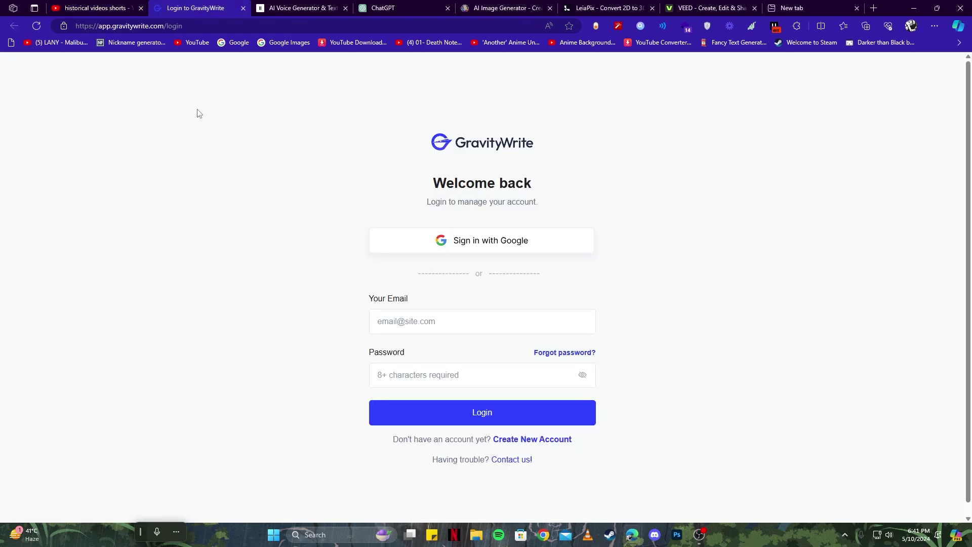
pyautogui.click(111, 8)
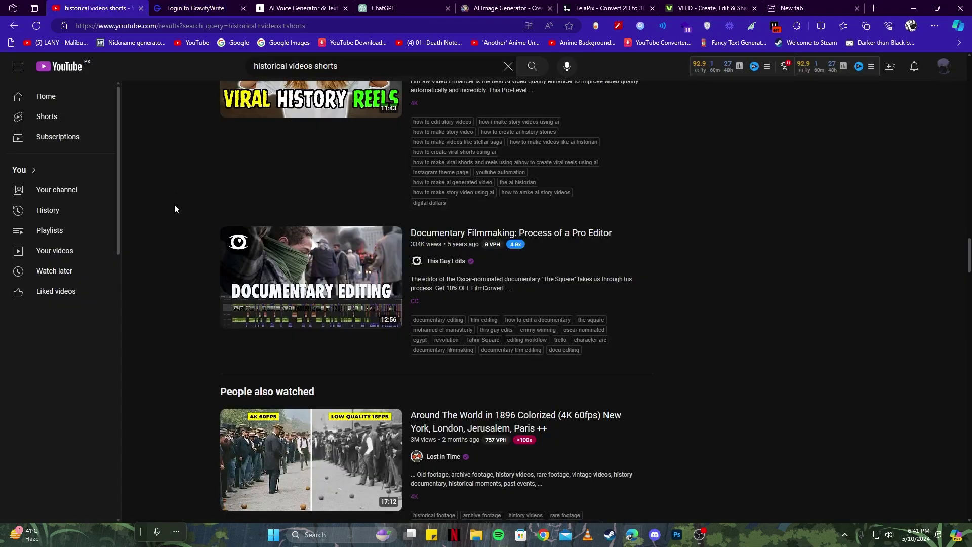
pyautogui.scroll(-3, 174, 204)
pyautogui.scroll(6, 163, 209)
pyautogui.scroll(5, 168, 214)
pyautogui.scroll(5, 167, 213)
pyautogui.scroll(2, 165, 209)
pyautogui.scroll(-3, 164, 207)
pyautogui.scroll(7, 165, 209)
pyautogui.scroll(3, 174, 192)
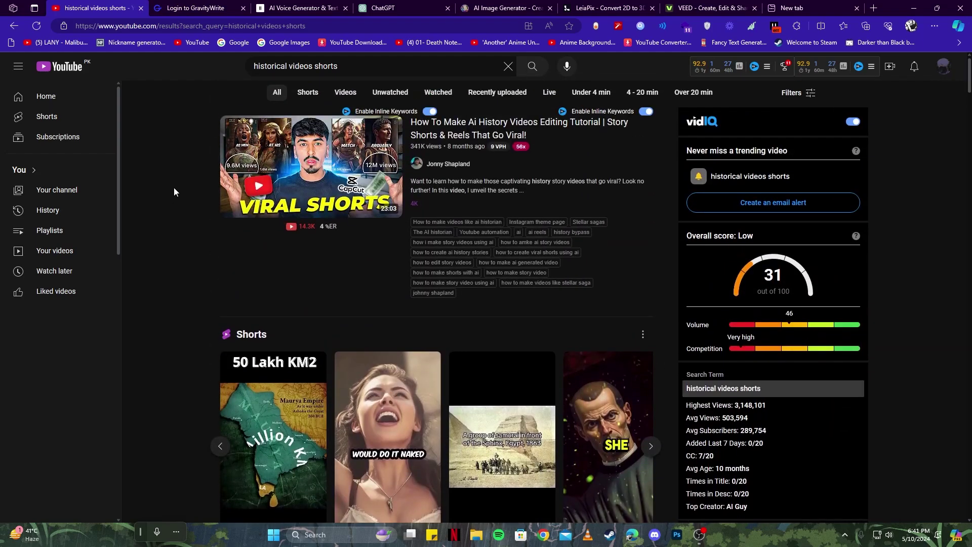
pyautogui.scroll(-2, 151, 231)
pyautogui.scroll(-1, 190, 266)
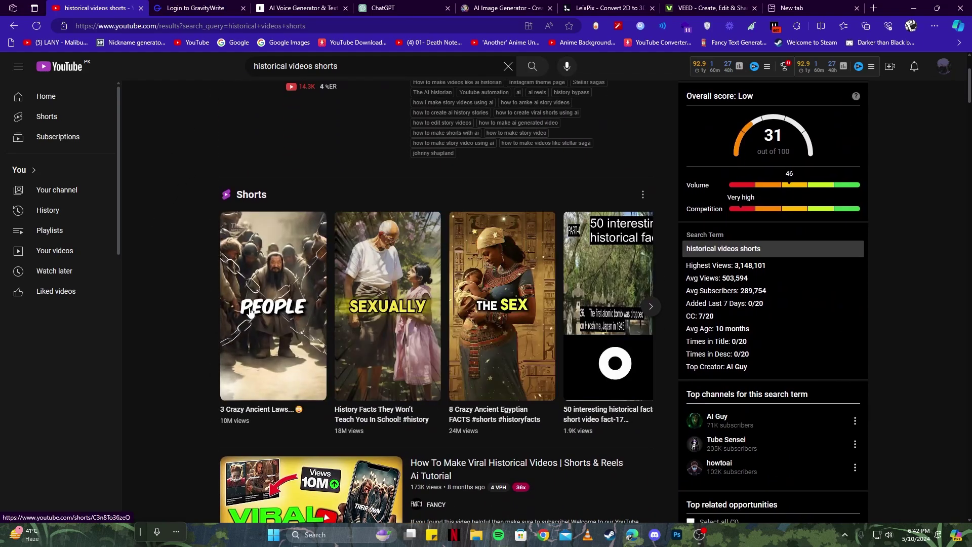
pyautogui.scroll(-1, 405, 317)
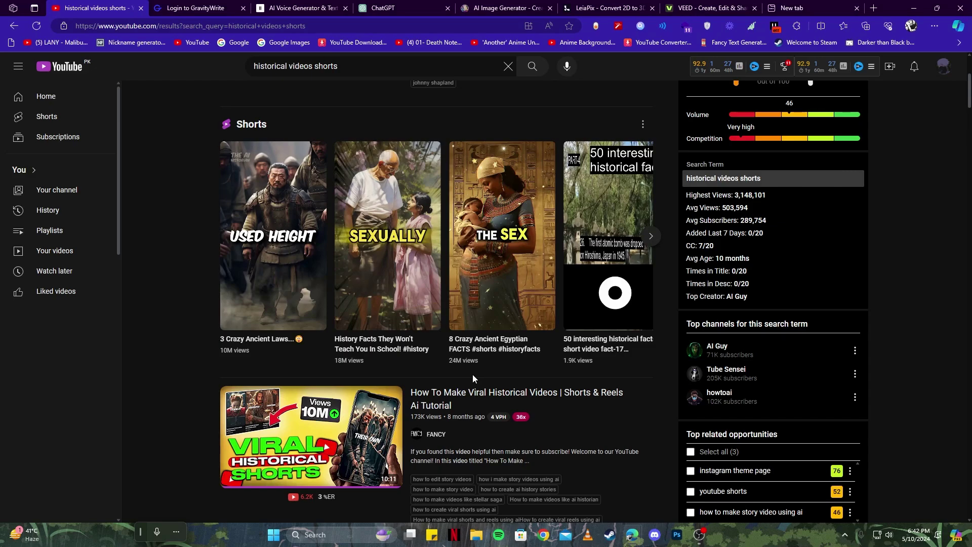
# Sign in to GravityWrite with a Google account to reach the tool library.
pyautogui.click(173, 13)
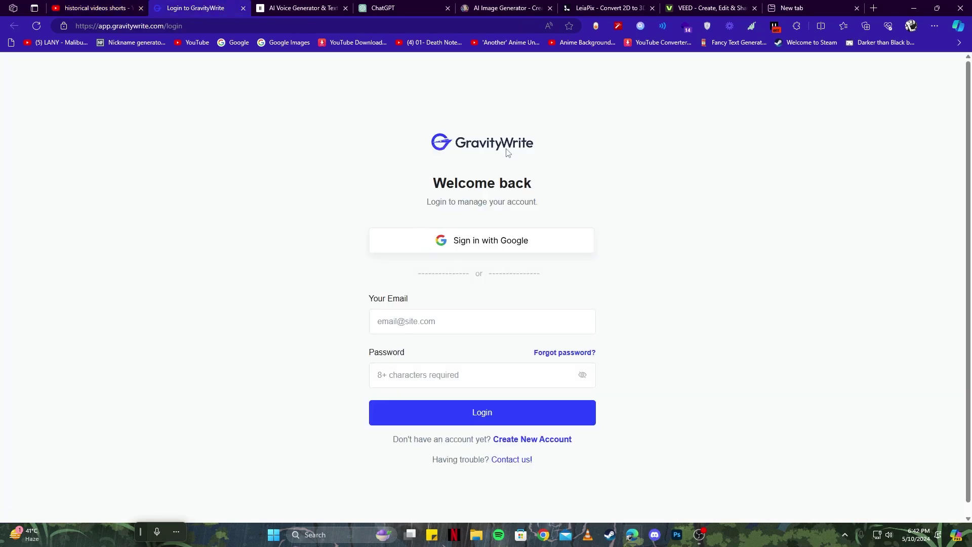
pyautogui.click(521, 243)
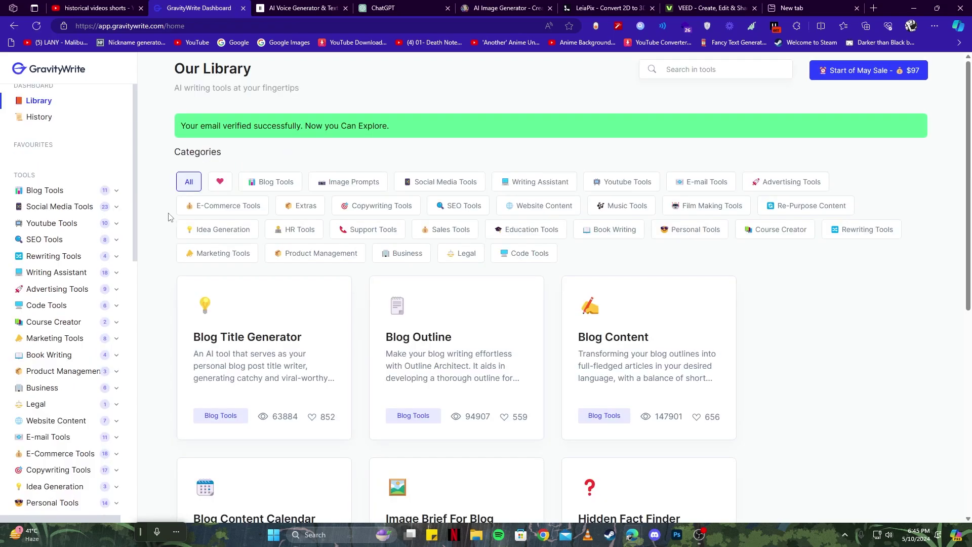
pyautogui.scroll(-2, 169, 217)
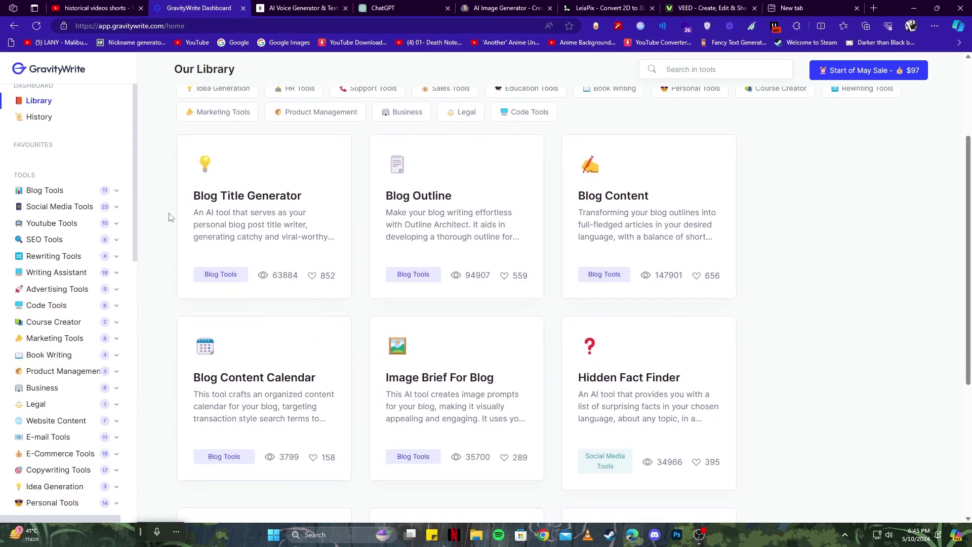
pyautogui.scroll(-3, 169, 217)
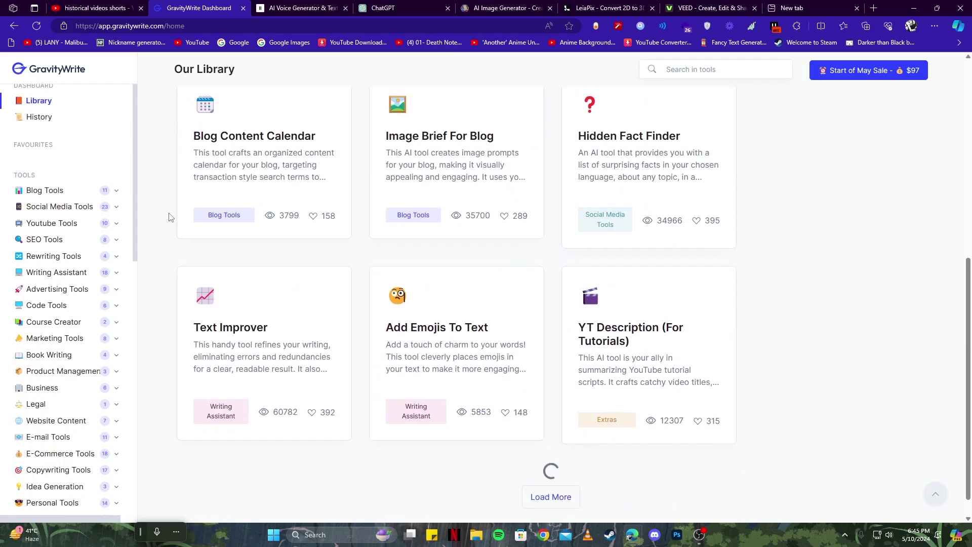
pyautogui.scroll(4, 169, 217)
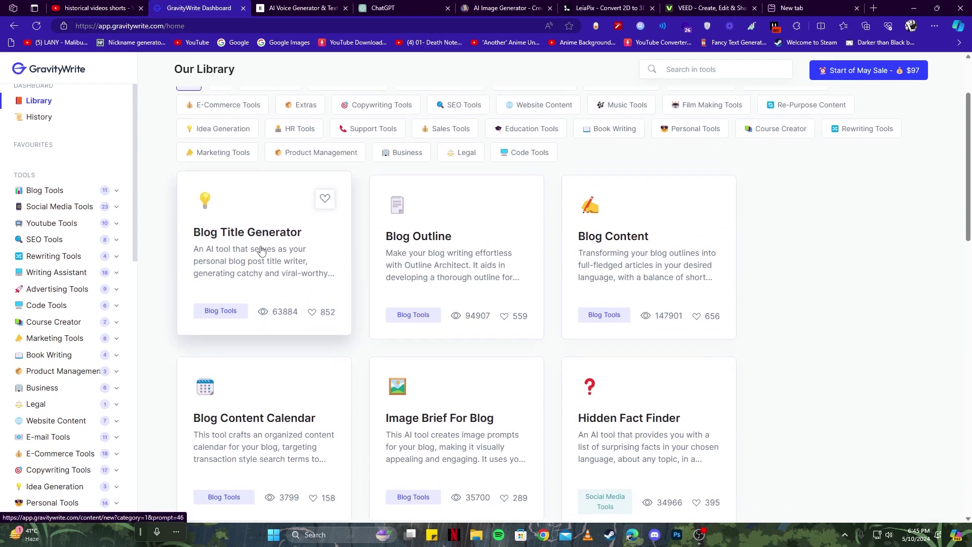
pyautogui.moveTo(262, 251)
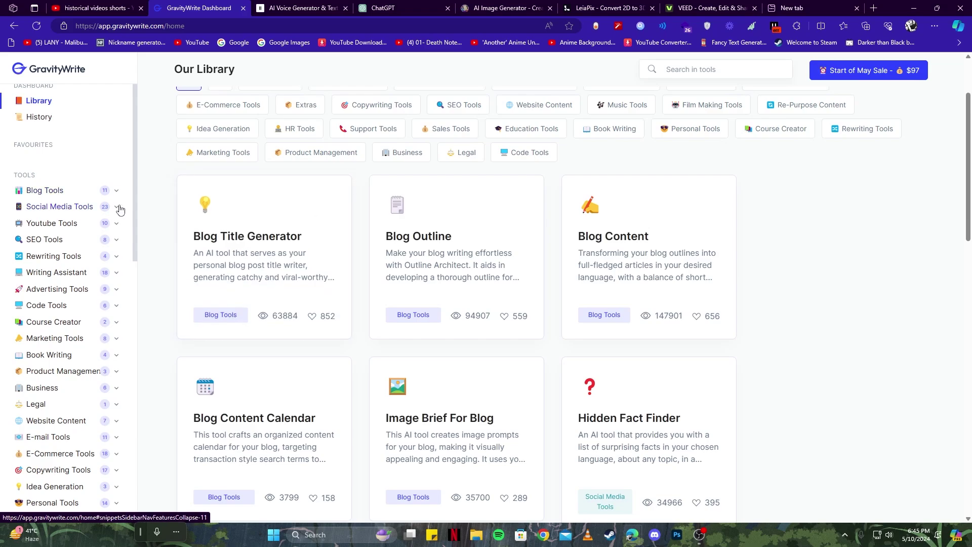
# Choose All in one Social Post under Social Media Tools and start entering the Rome-battle topic.
pyautogui.click(120, 209)
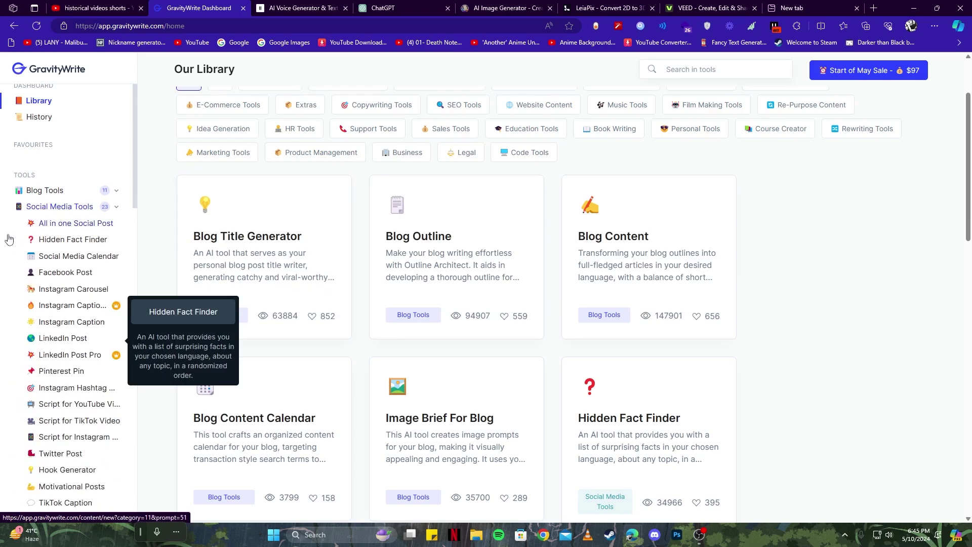
pyautogui.click(75, 229)
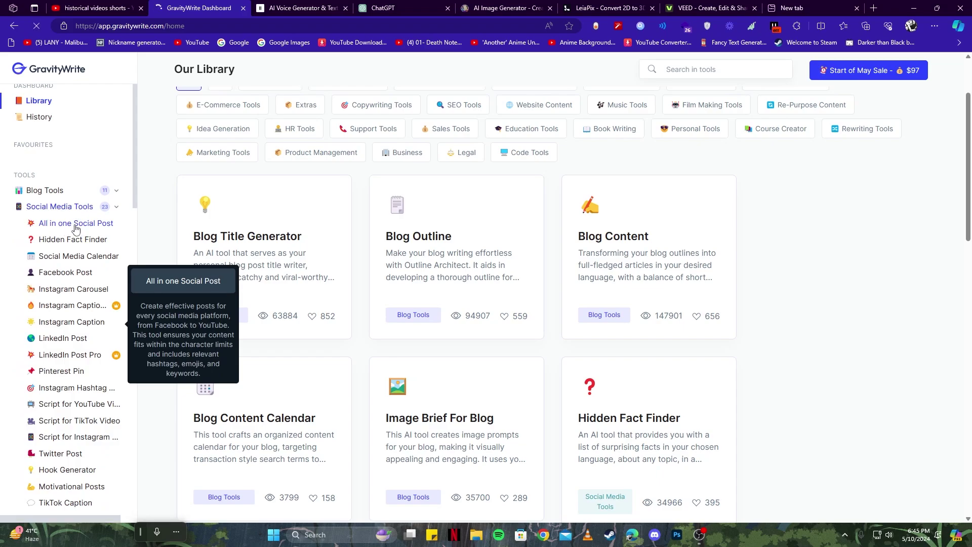
pyautogui.click(268, 212)
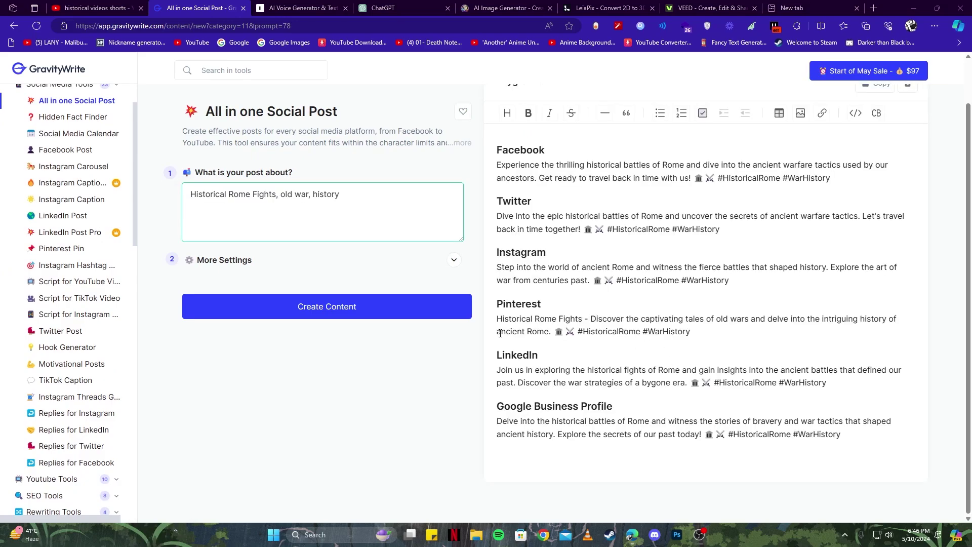
pyautogui.scroll(1, 499, 330)
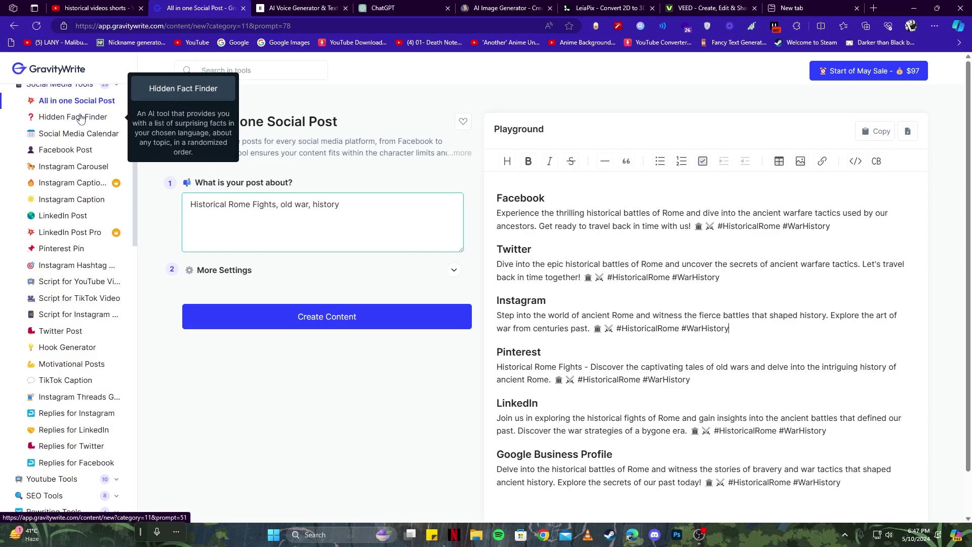
# Generate ten hidden facts about historical Rome fights with Hidden Fact Finder.
pyautogui.click(60, 126)
pyautogui.write('historical rome fights')
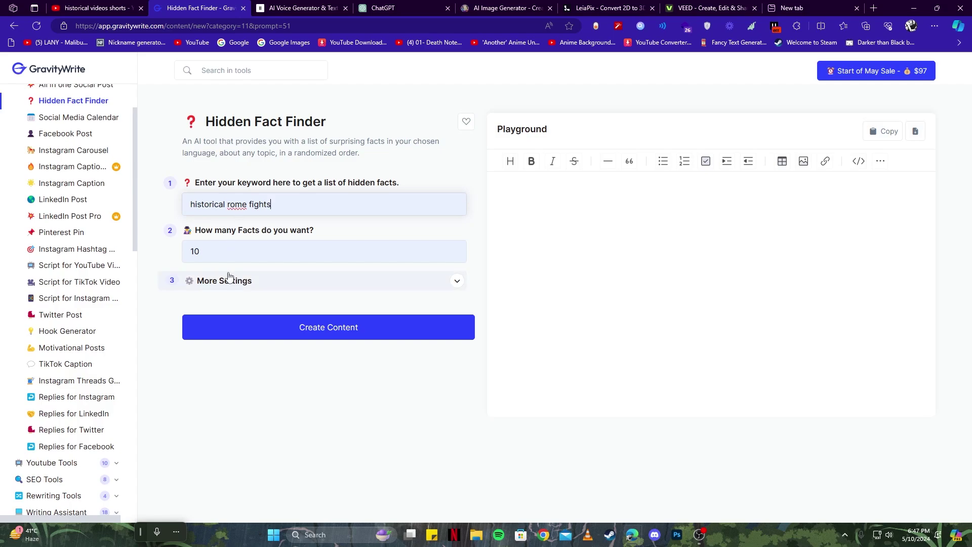
pyautogui.click(304, 331)
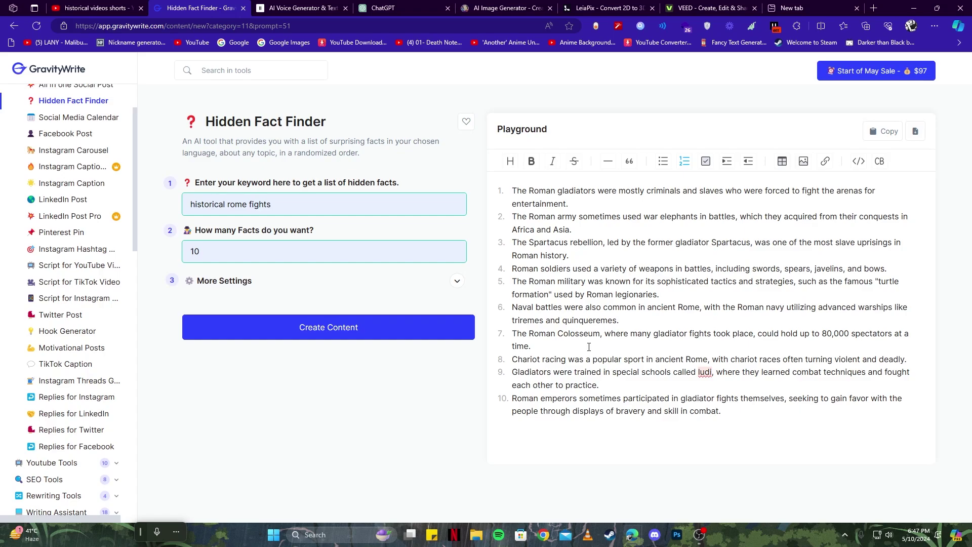
# Clear the old sample text from the ElevenLabs speech box.
pyautogui.click(335, 7)
pyautogui.tripleClick(402, 245)
pyautogui.press('BackSpace')
pyautogui.hotkey('ctrl', 'a')
pyautogui.press('BackSpace')
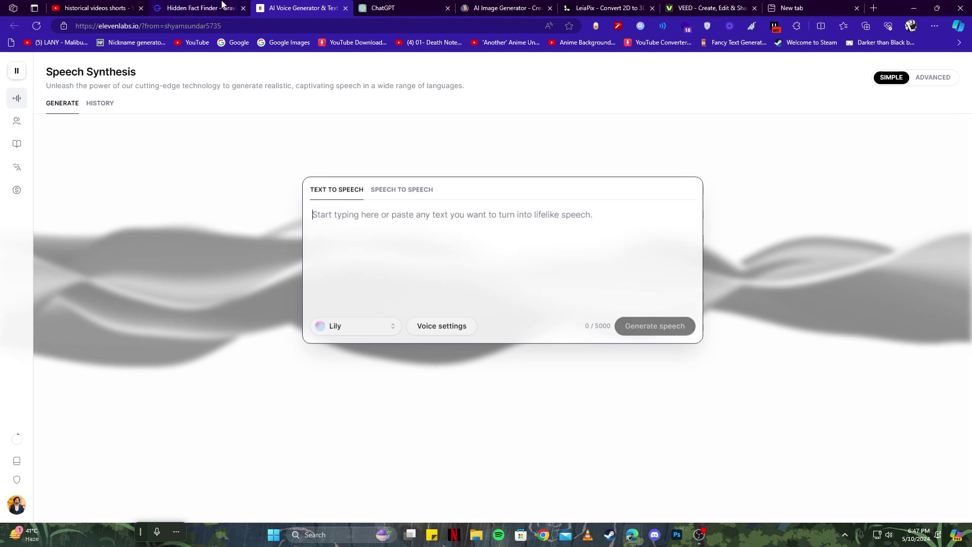
# Copy the first three Roman facts from GravityWrite into the speech box.
pyautogui.hotkey('ctrl', 'shift', 'Tab')
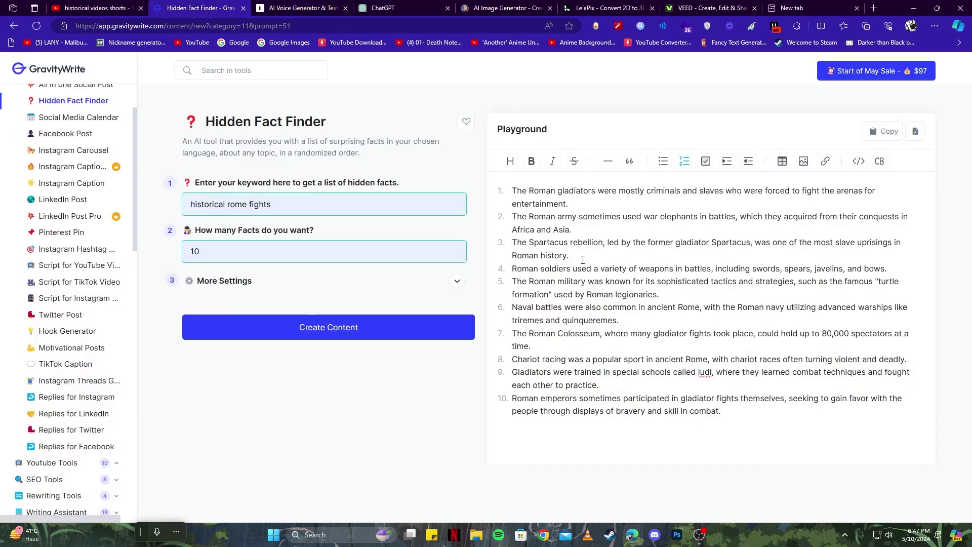
pyautogui.moveTo(657, 256); pyautogui.dragTo(512, 190)
pyautogui.hotkey('ctrl', 'Tab')
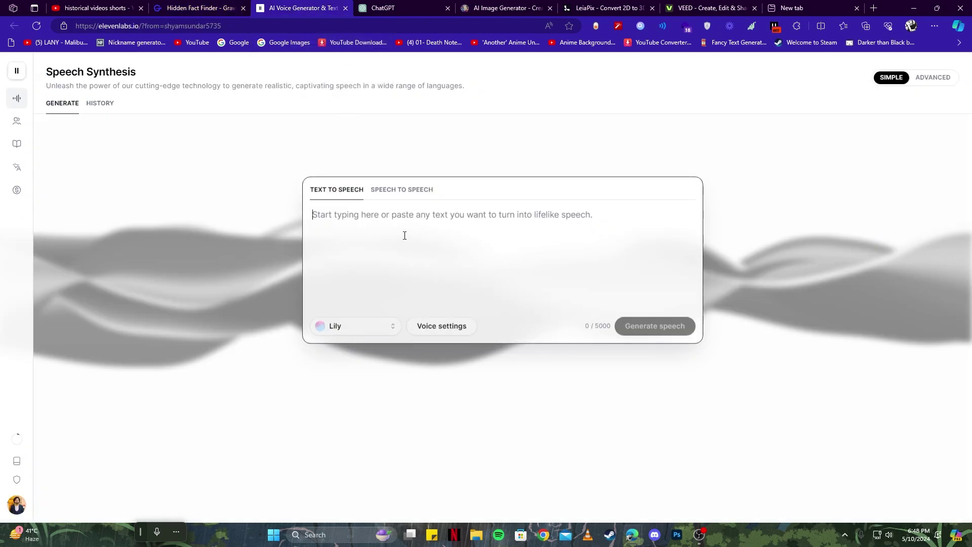
pyautogui.write('The Roman gladiators were mostly criminals and slaves who were forced to fight the arenas for entertainment.  The Roman army sometimes used war elephants in battles, which they acquired from their conquests in Africa and Asia.  The Spartacus rebellion, led by the former gladiator Spartacus, was one of the most slave uprisings in Roman history.')
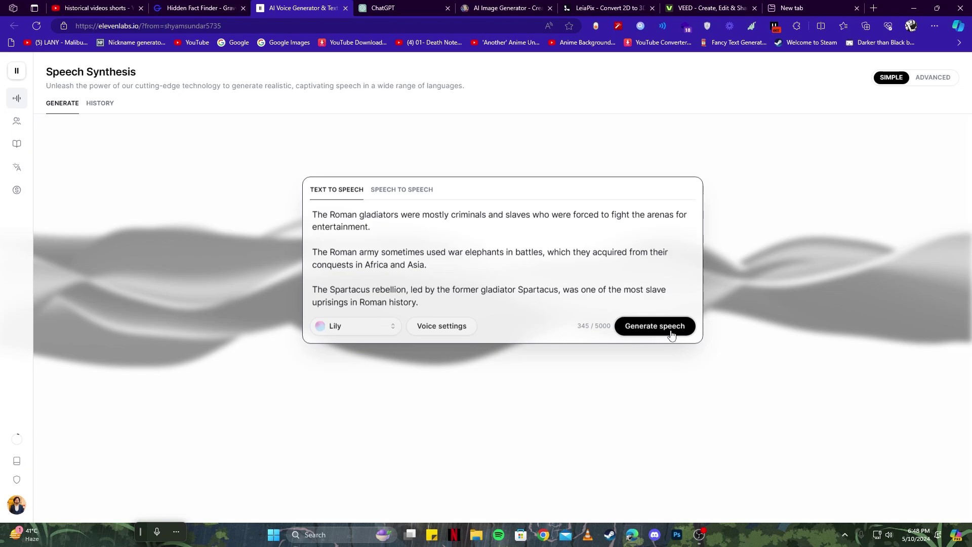
# Preview Antoni, Brian and Charlie, choose Charlie as narrator, then move to ChatGPT.
pyautogui.click(386, 330)
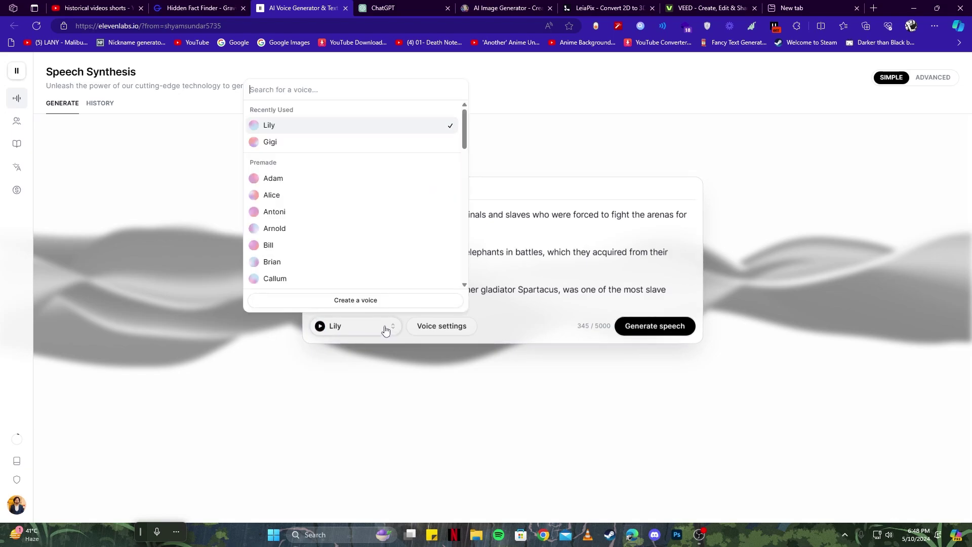
pyautogui.scroll(-1, 256, 145)
pyautogui.click(254, 155)
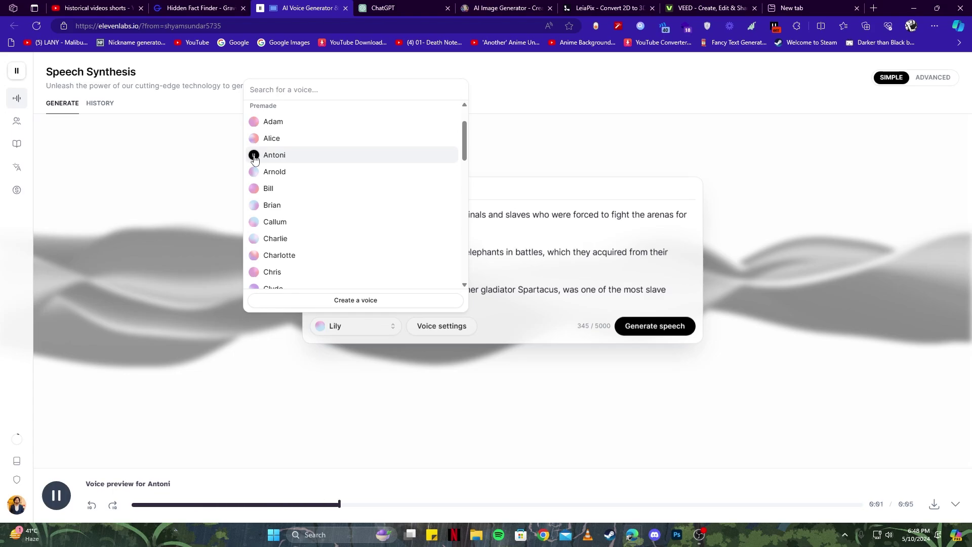
pyautogui.click(254, 205)
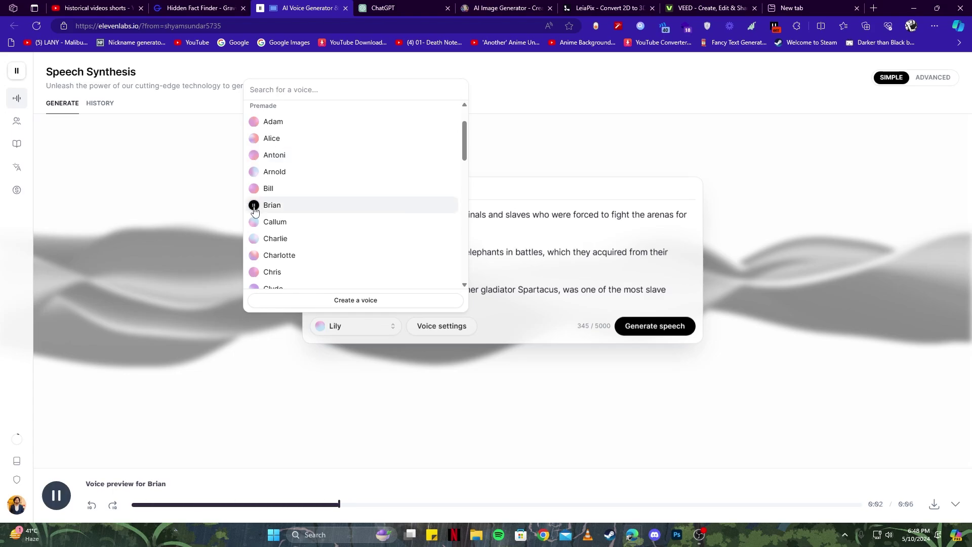
pyautogui.click(255, 239)
pyautogui.click(275, 239)
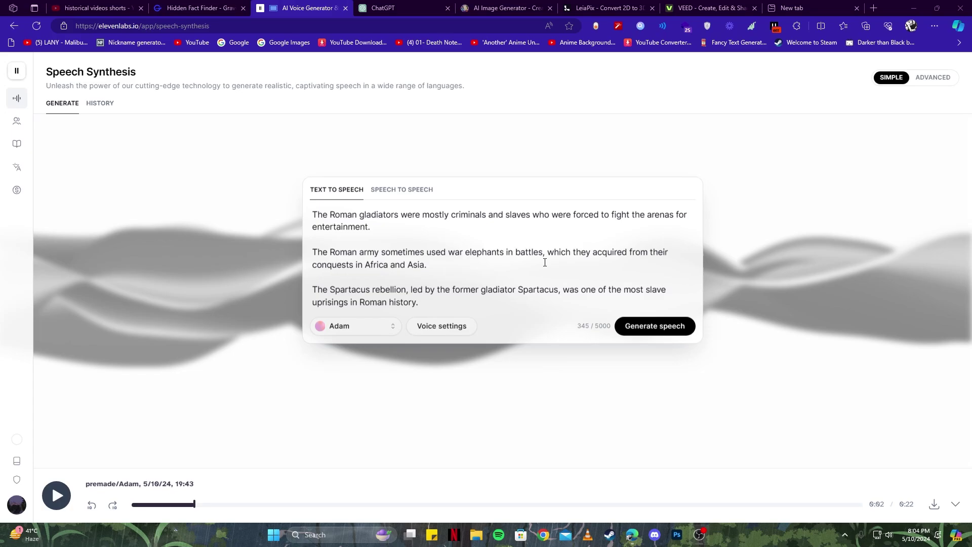
pyautogui.click(423, 5)
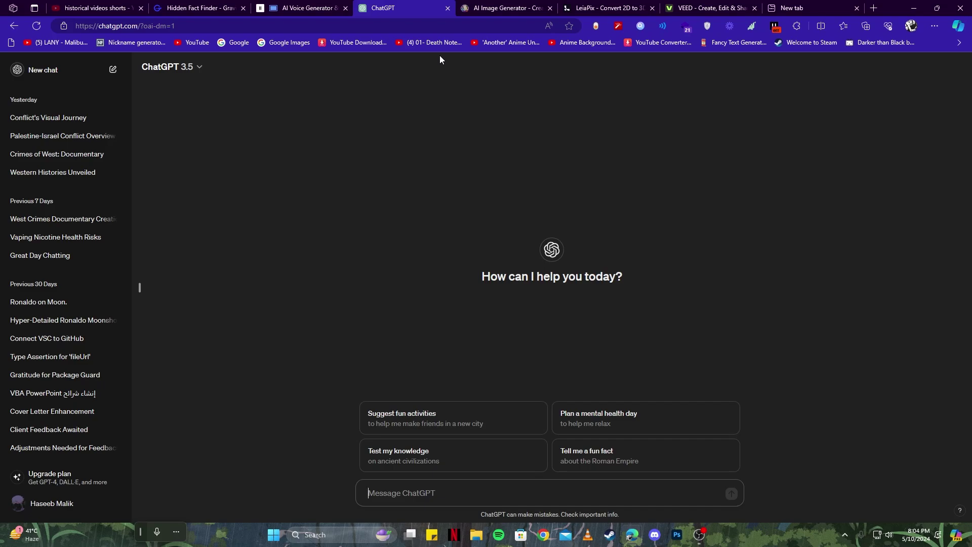
# Find AIPRM for ChatGPT and pick its Midjourney Prompt Generator prompt.
pyautogui.click(464, 24)
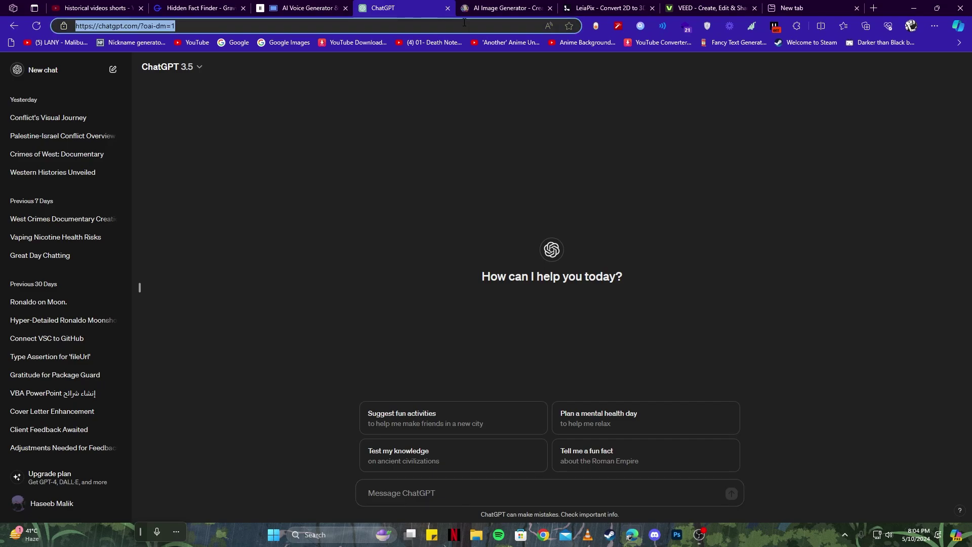
pyautogui.write('airpm')
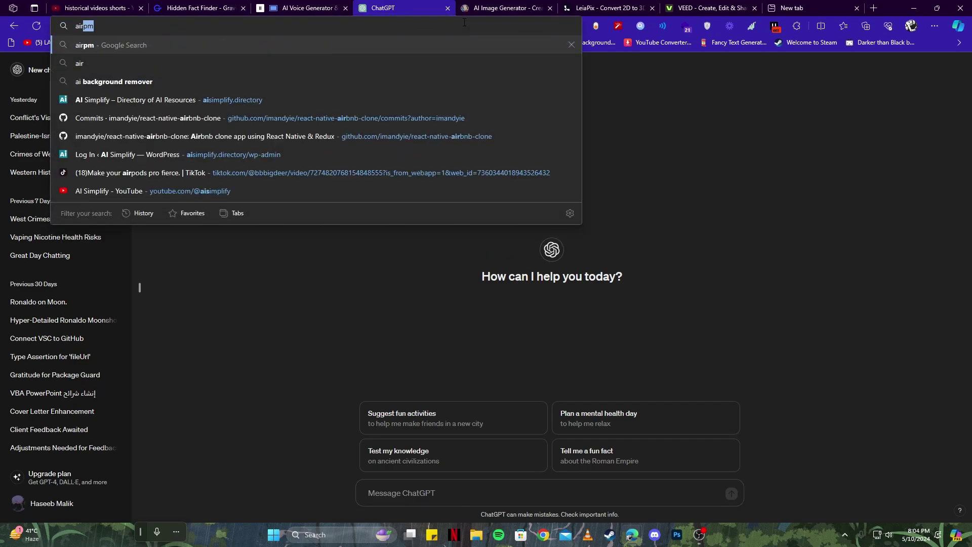
pyautogui.press('Return')
pyautogui.click(209, 227)
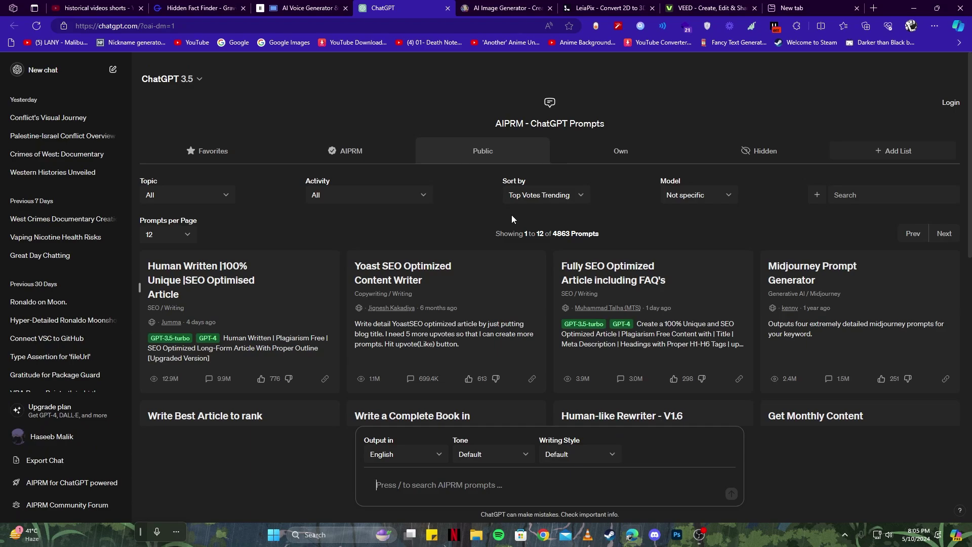
pyautogui.click(873, 195)
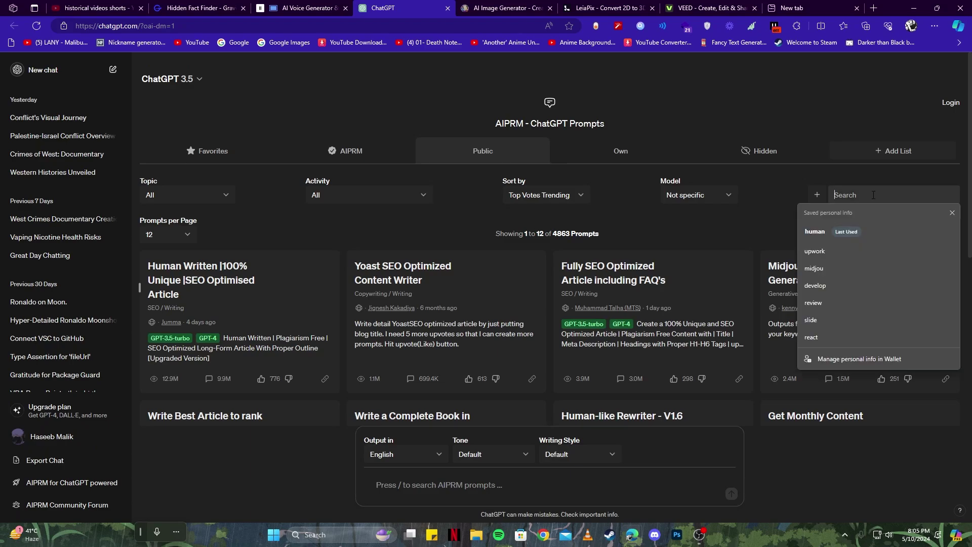
pyautogui.write('midjou')
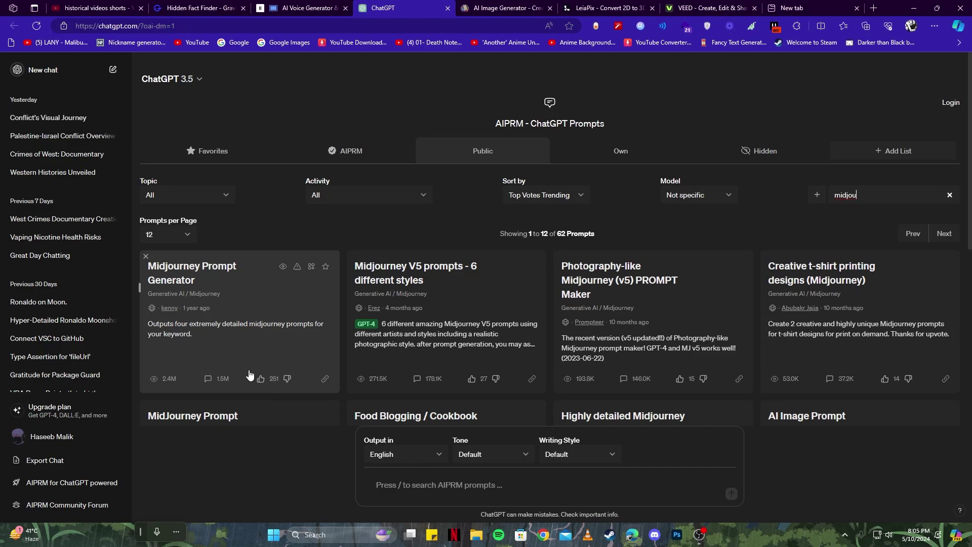
pyautogui.click(277, 333)
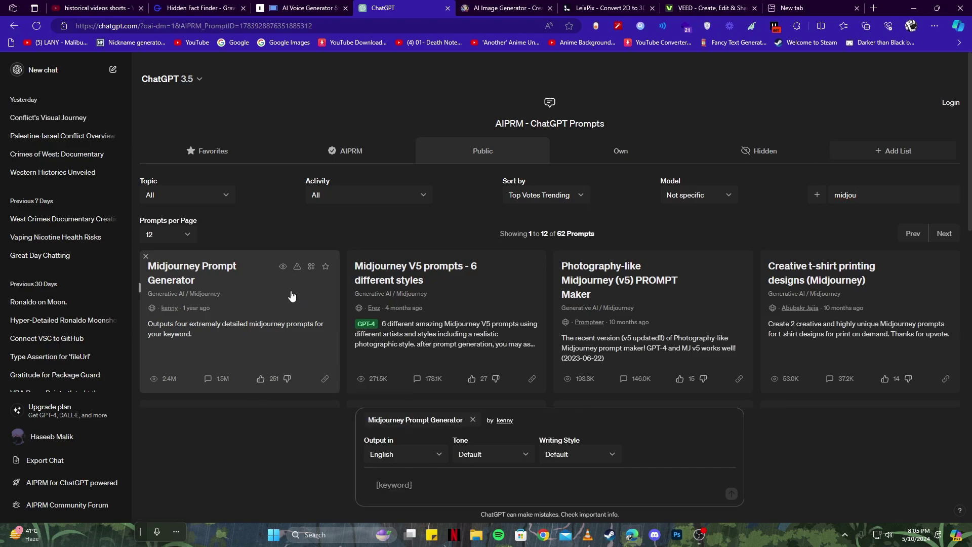
# Copy all ten Roman facts from the GravityWrite fact list.
pyautogui.click(220, 8)
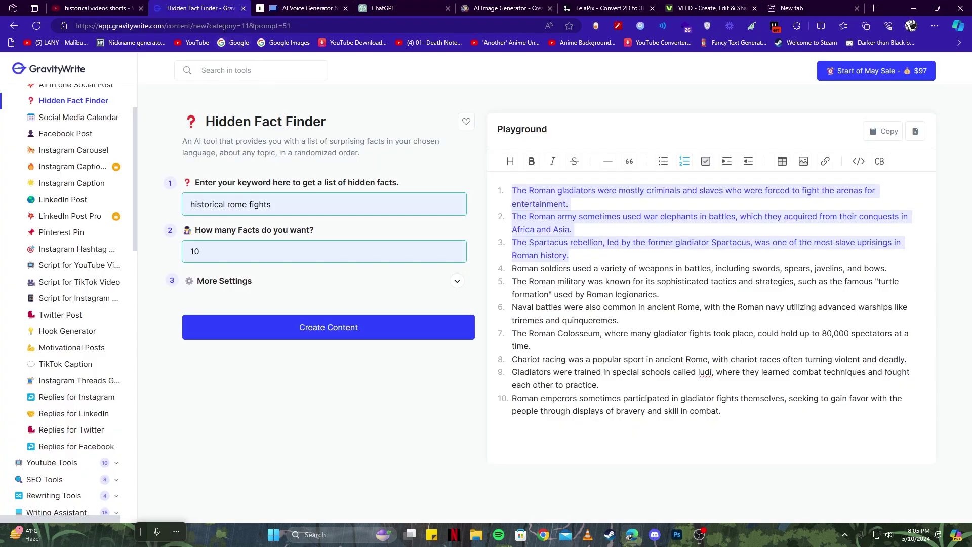
pyautogui.moveTo(739, 410); pyautogui.dragTo(462, 68)
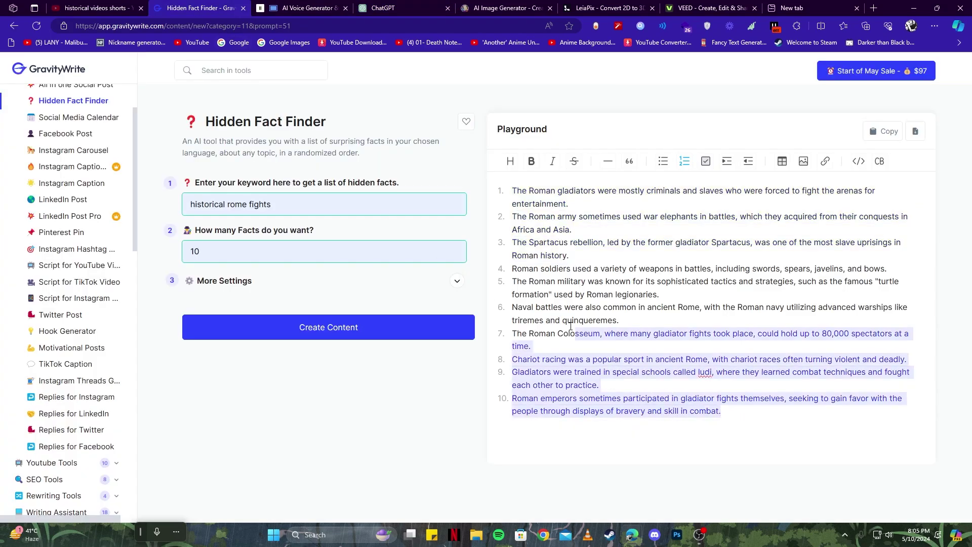
pyautogui.hotkey('ctrl', 'c')
# Send the facts to the prompt generator, select Prompt 1's text and switch to Leonardo.Ai.
pyautogui.click(384, 8)
pyautogui.click(510, 469)
pyautogui.hotkey('ctrl', 'v')
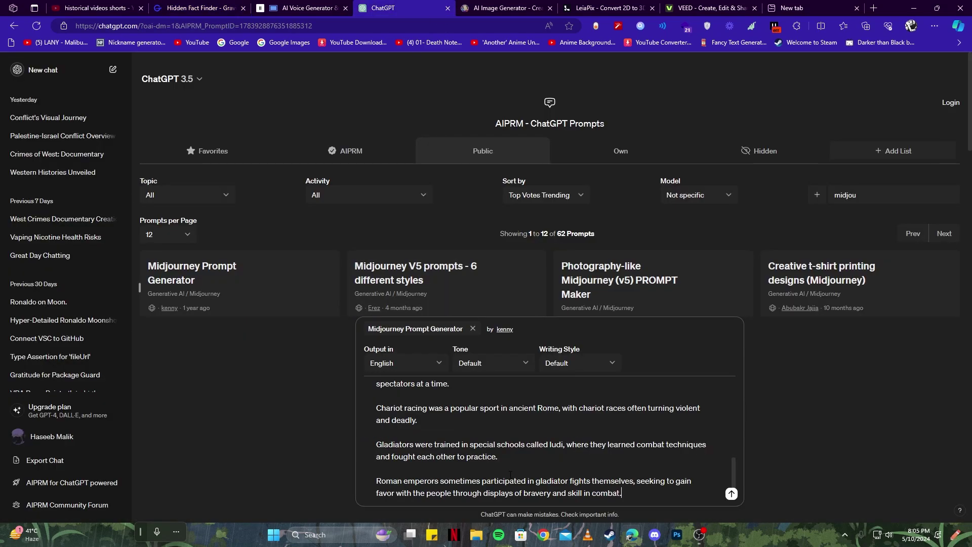
pyautogui.press('Return')
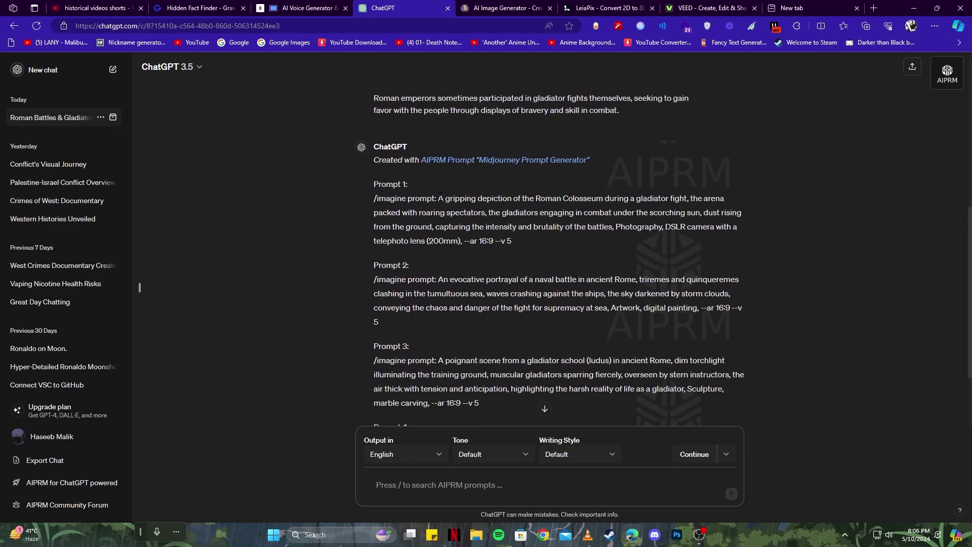
pyautogui.moveTo(439, 198); pyautogui.dragTo(425, 241)
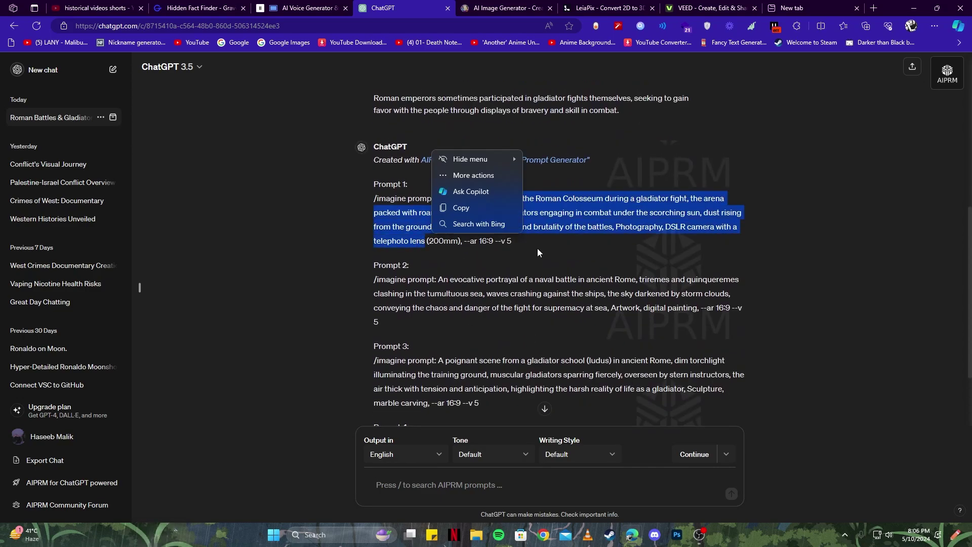
pyautogui.click(507, 7)
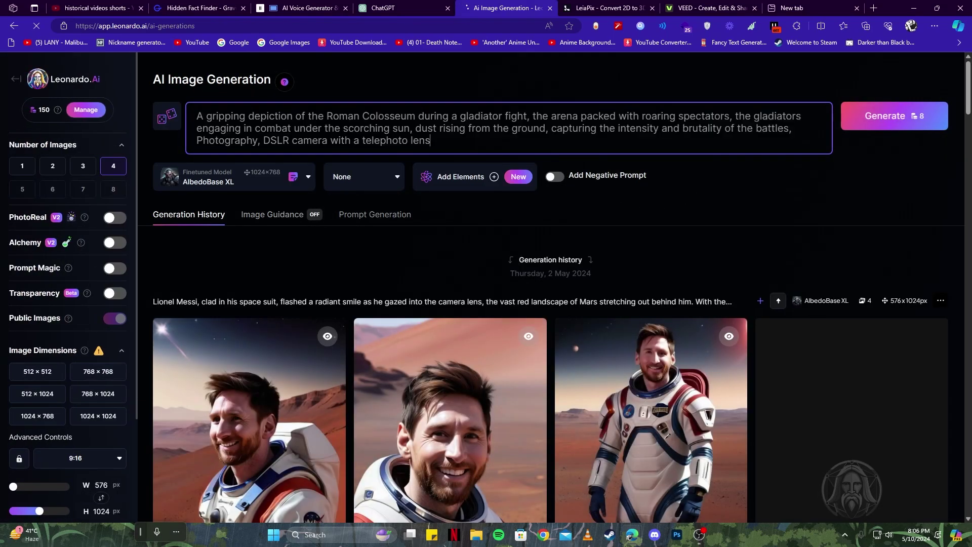
# Generate the Colosseum gladiator images with the Leonardo Lightning XL model.
pyautogui.click(226, 178)
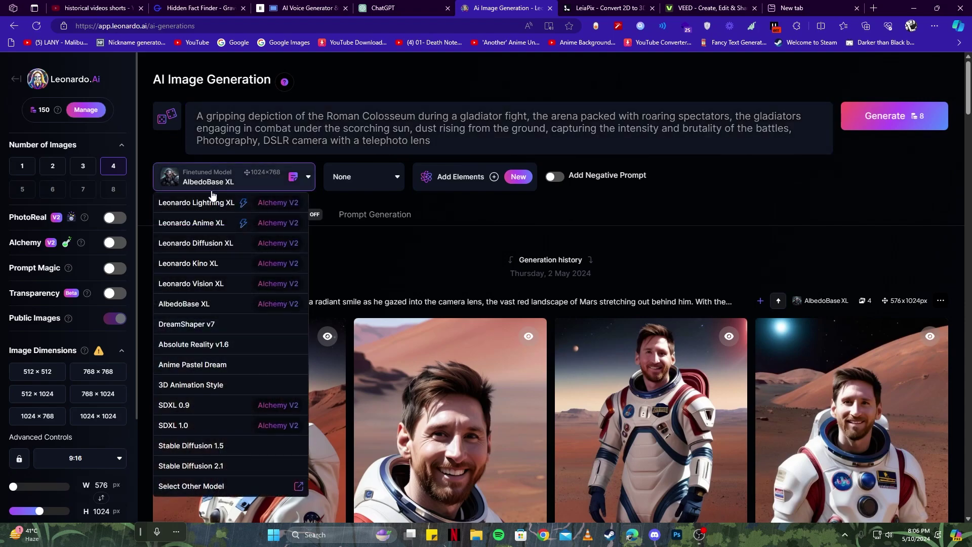
pyautogui.click(210, 208)
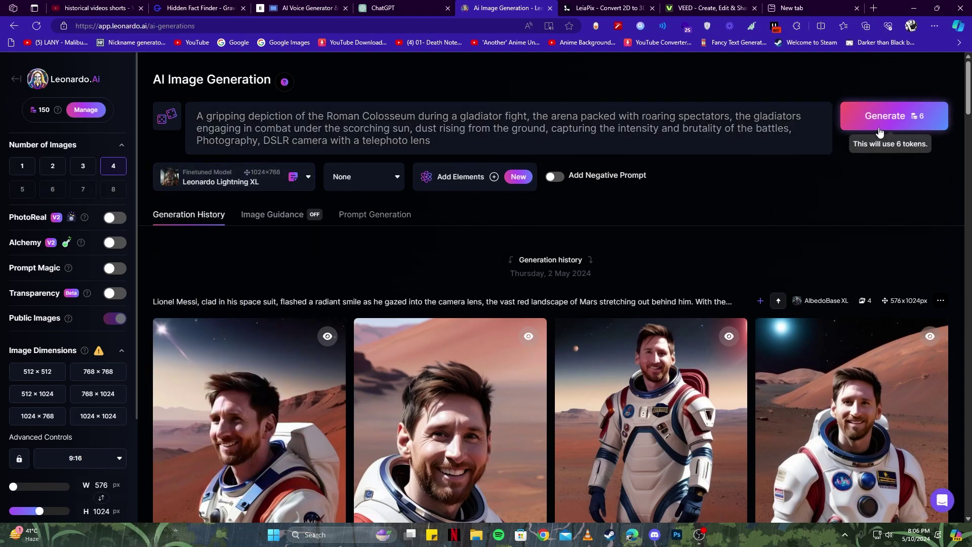
pyautogui.click(880, 127)
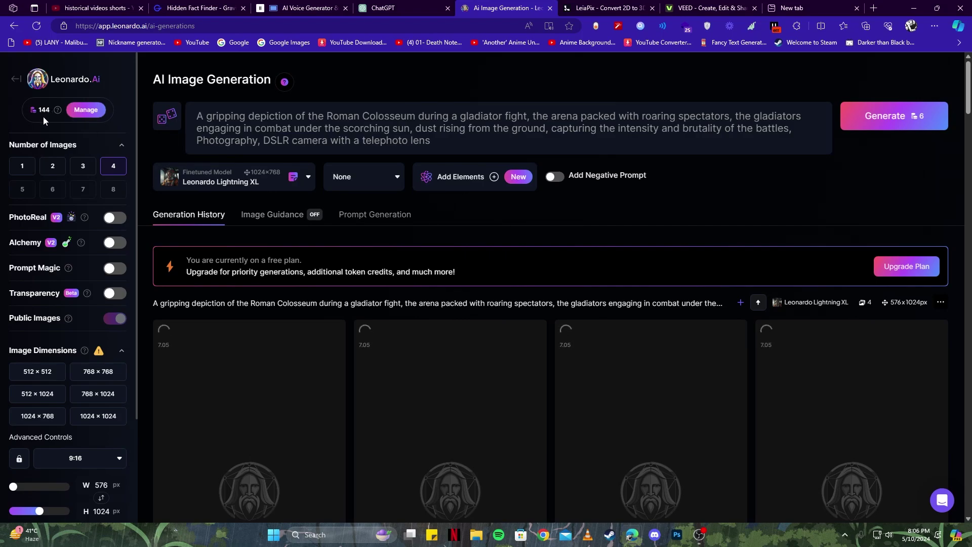
pyautogui.scroll(-1, 344, 177)
# Select Prompt 2's naval battle text in ChatGPT and download a Colosseum gladiator image.
pyautogui.hotkey('ctrl', 'shift', 'Tab')
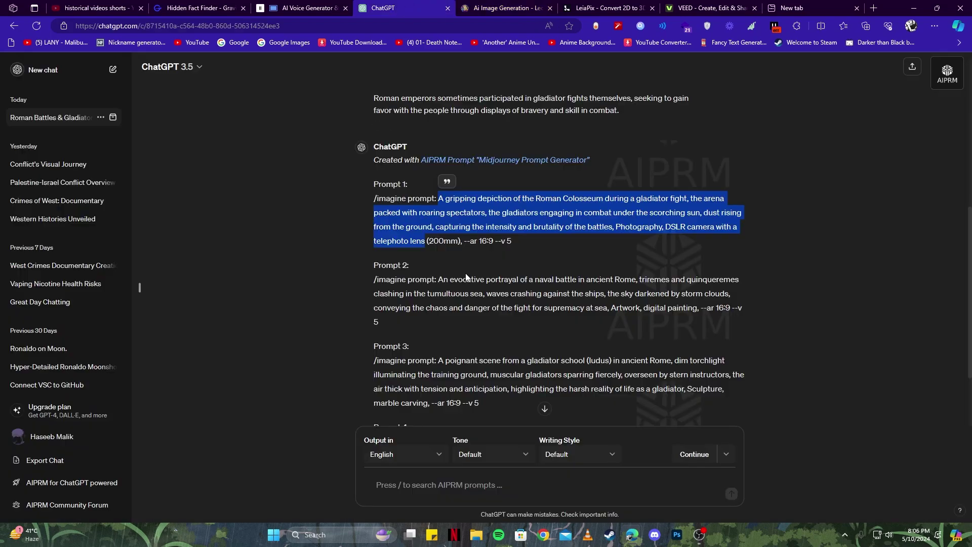
pyautogui.scroll(-2, 486, 250)
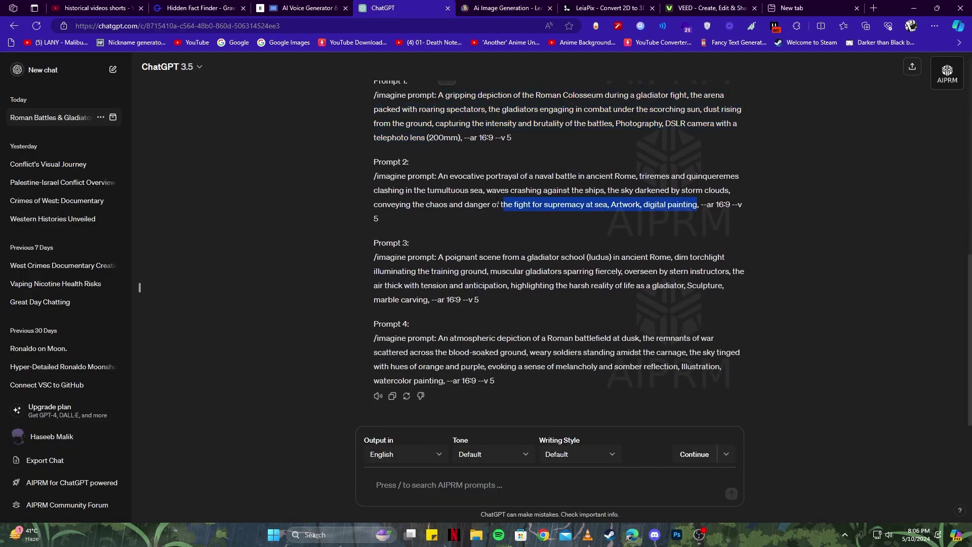
pyautogui.moveTo(699, 206); pyautogui.dragTo(439, 176)
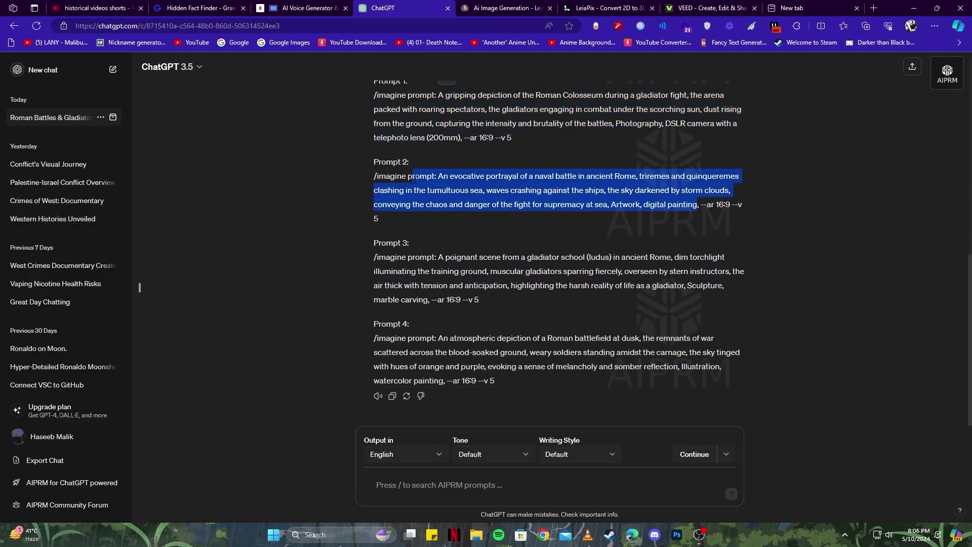
pyautogui.click(498, 9)
pyautogui.scroll(-3, 599, 241)
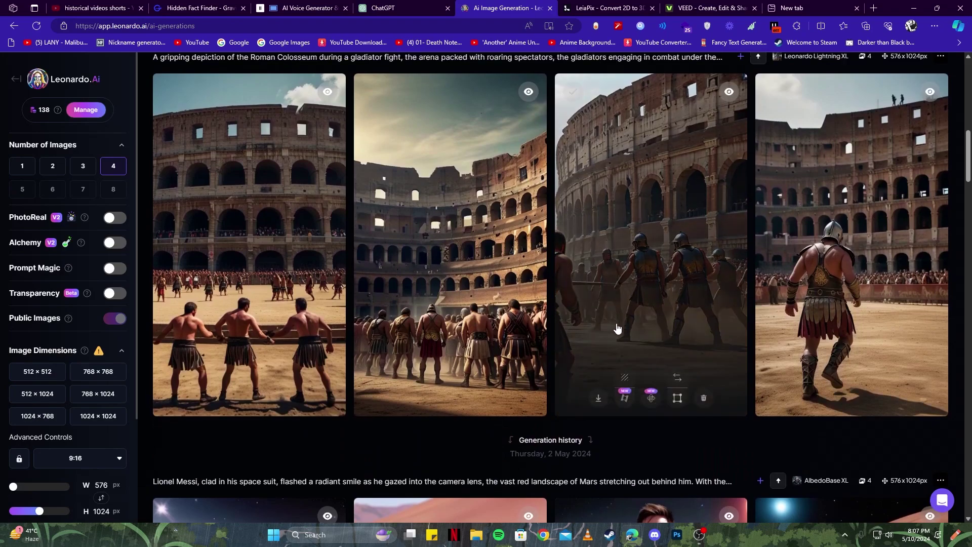
pyautogui.scroll(1, 613, 326)
pyautogui.click(606, 469)
pyautogui.scroll(5, 557, 83)
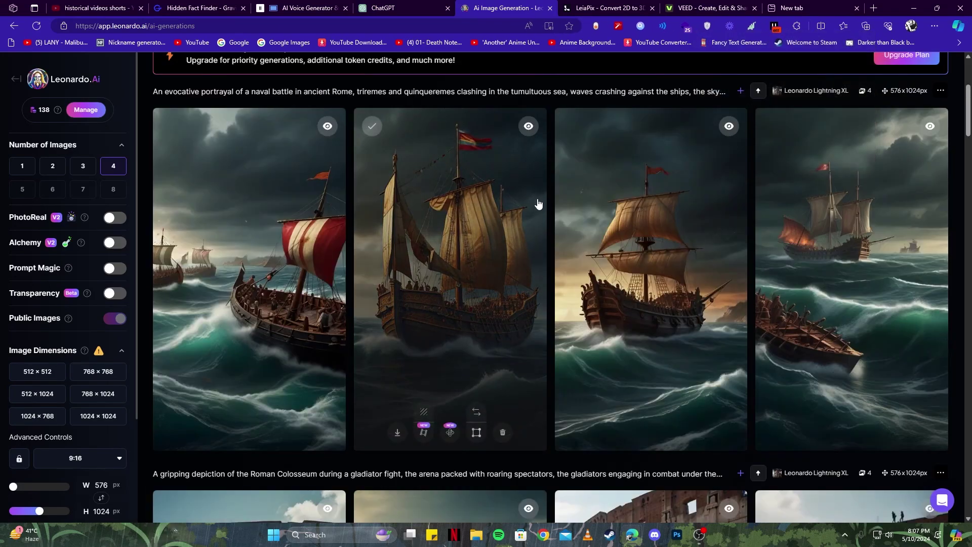
pyautogui.moveTo(651, 279)
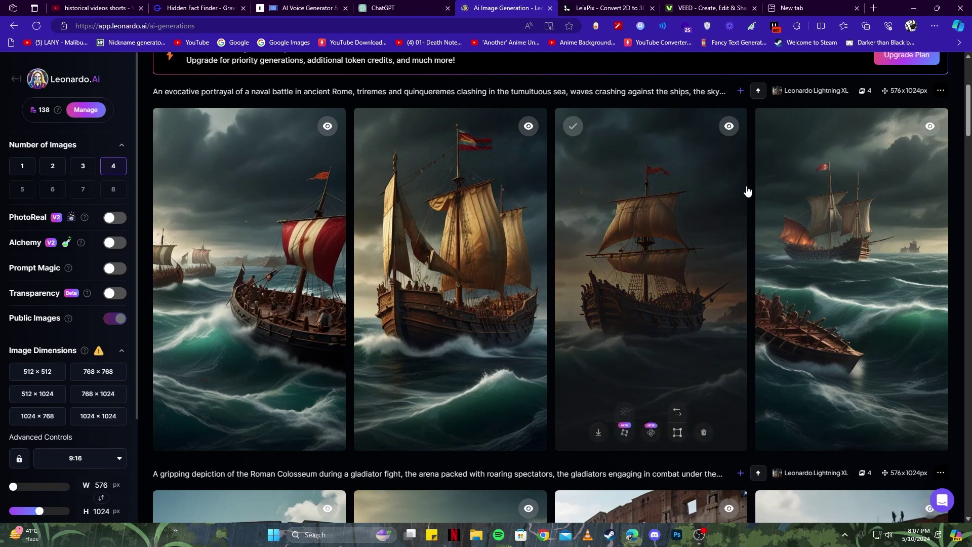
# Check ChatGPT's prompts and the Leonardo.Ai generations, then move to LeiaPix.
pyautogui.click(418, 13)
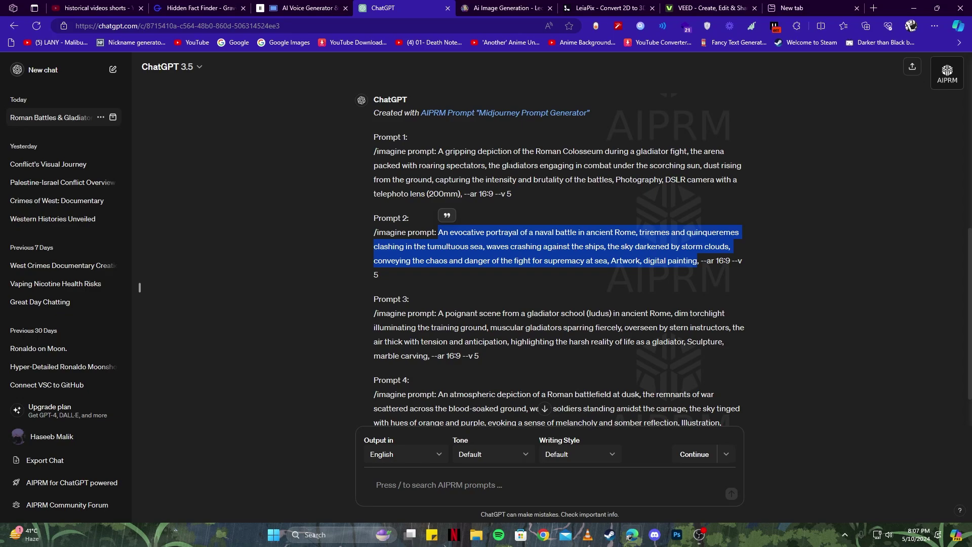
pyautogui.click(514, 8)
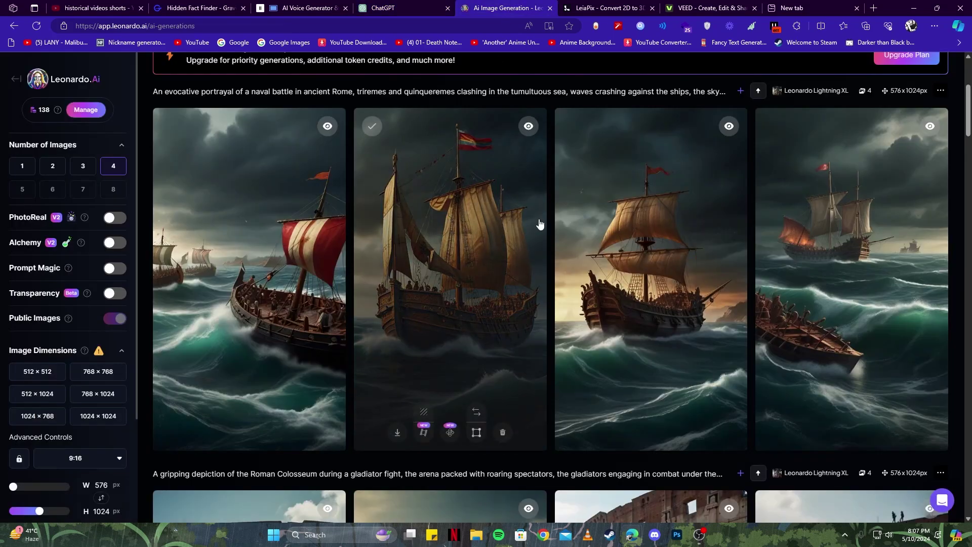
pyautogui.scroll(-1, 546, 245)
pyautogui.scroll(-1, 546, 245)
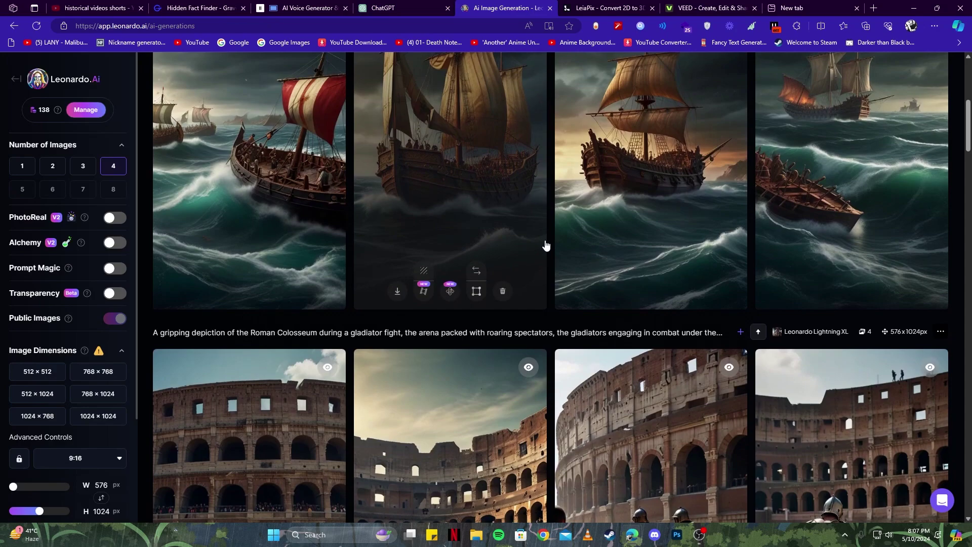
pyautogui.scroll(-2, 545, 246)
pyautogui.click(599, 6)
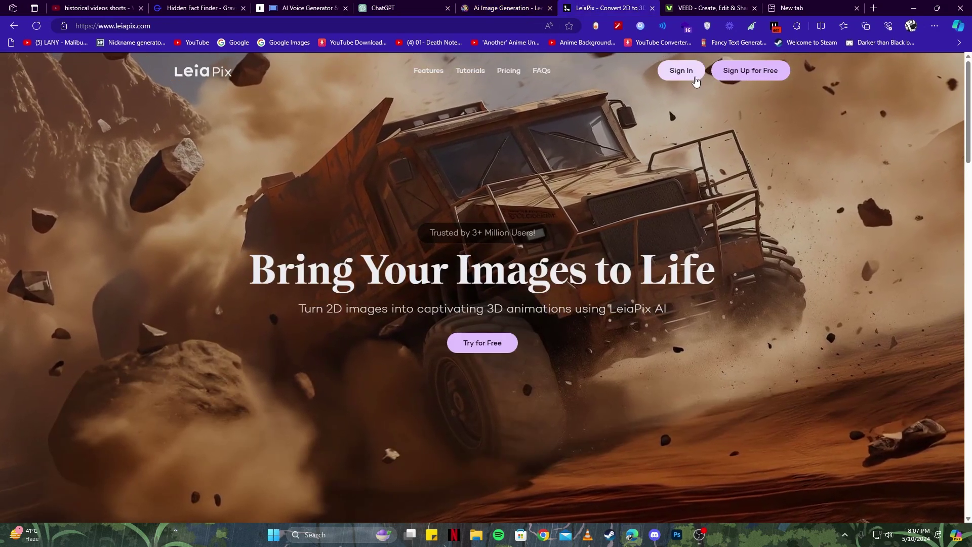
# Sign in to LeiaPix to reach the image upload page.
pyautogui.click(682, 71)
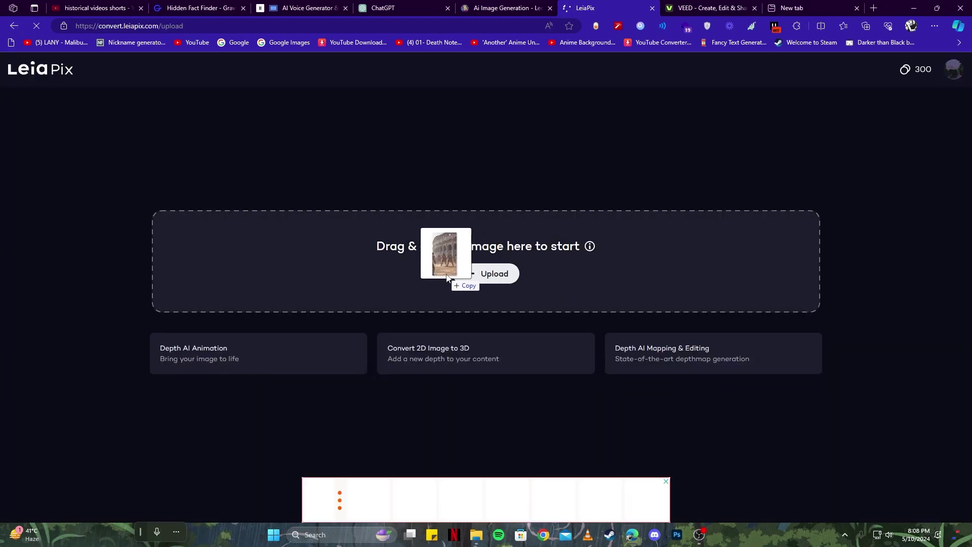
# Load the Colosseum gladiator image and preview the Zoom, Circle and Zoom Center animation styles.
pyautogui.moveTo(339, 502); pyautogui.dragTo(443, 278)
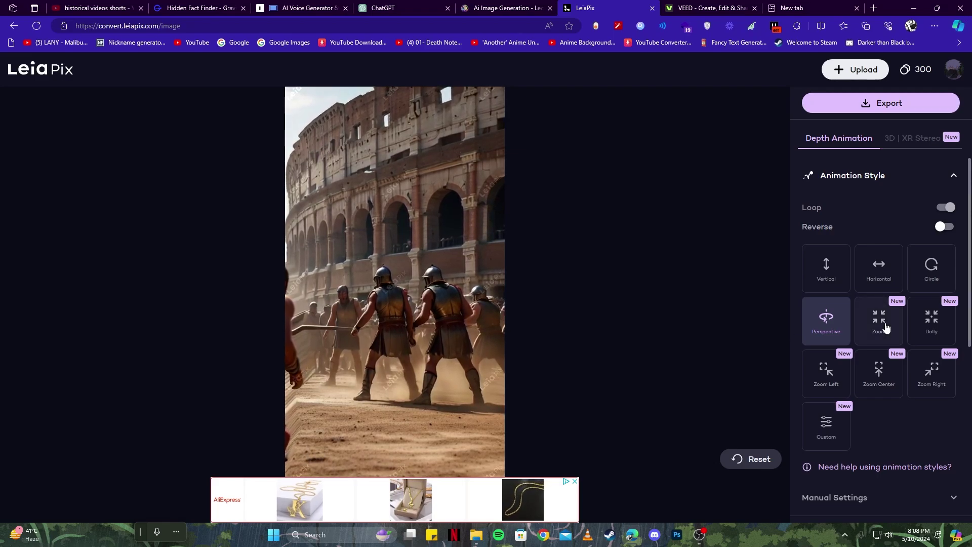
pyautogui.click(875, 336)
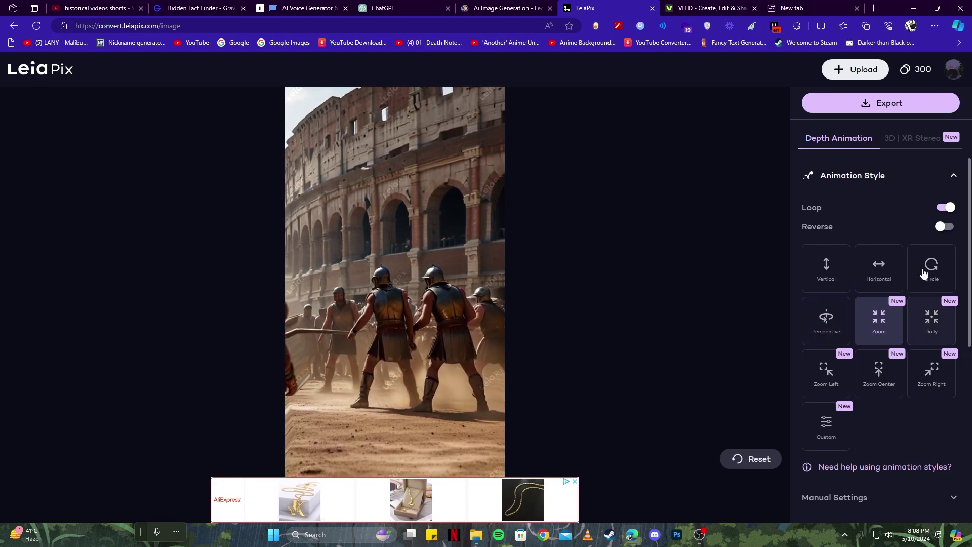
pyautogui.click(933, 289)
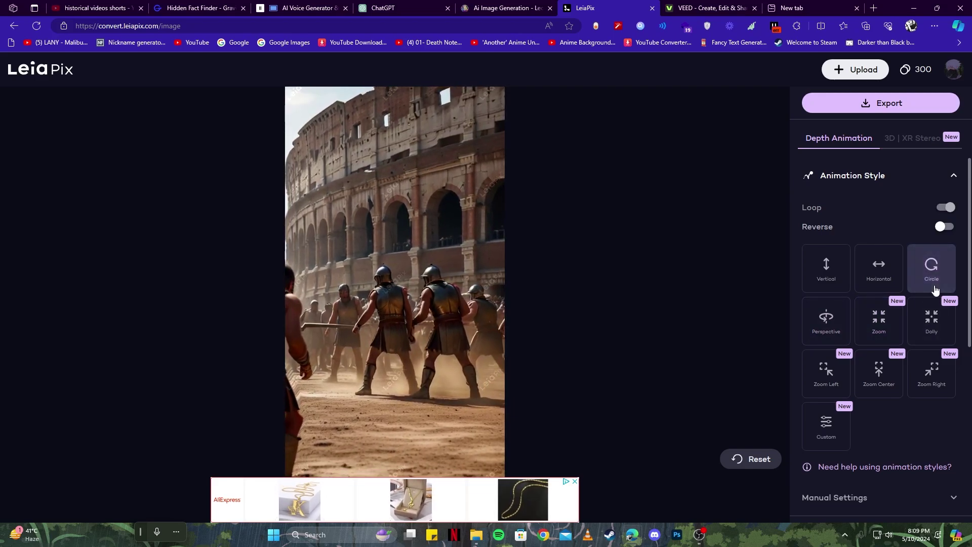
pyautogui.click(879, 374)
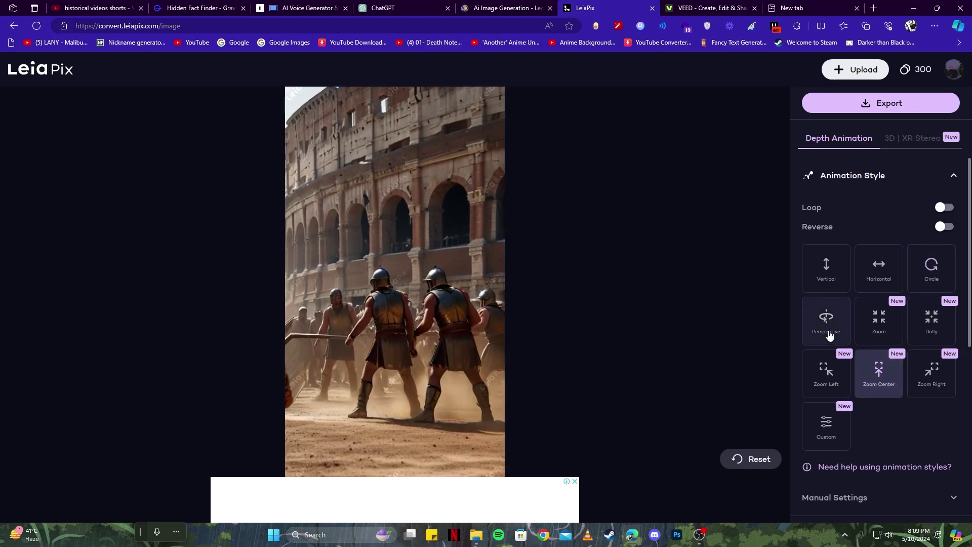
# Settle on the Perspective animation style and bring up the export options.
pyautogui.click(829, 339)
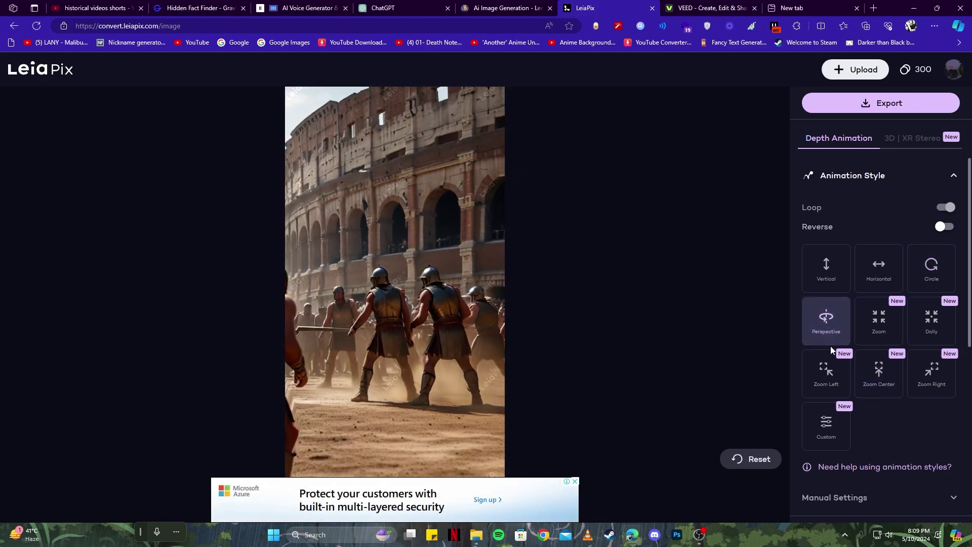
pyautogui.click(877, 105)
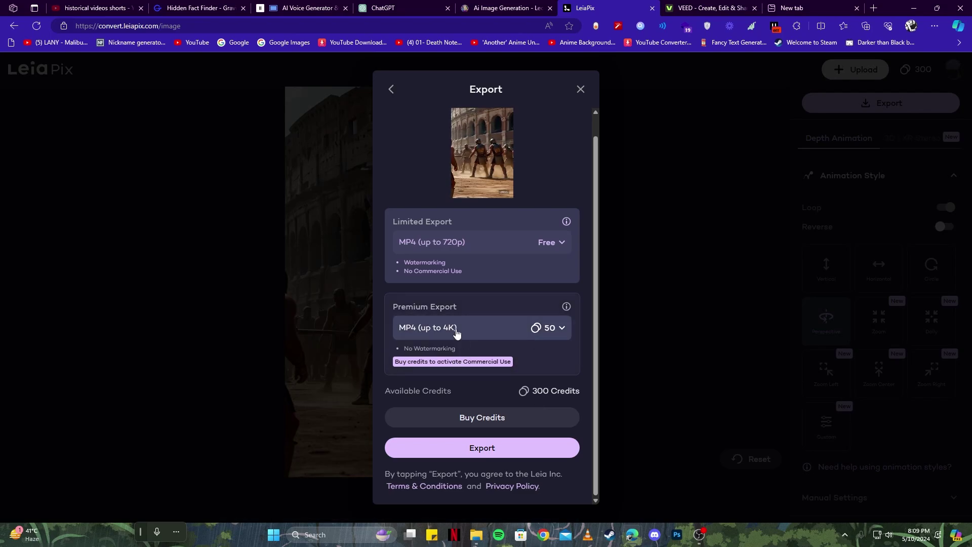
# Keep MP4 (up to 4K) as the premium export format, start the export, and switch to the VEED tab.
pyautogui.click(481, 331)
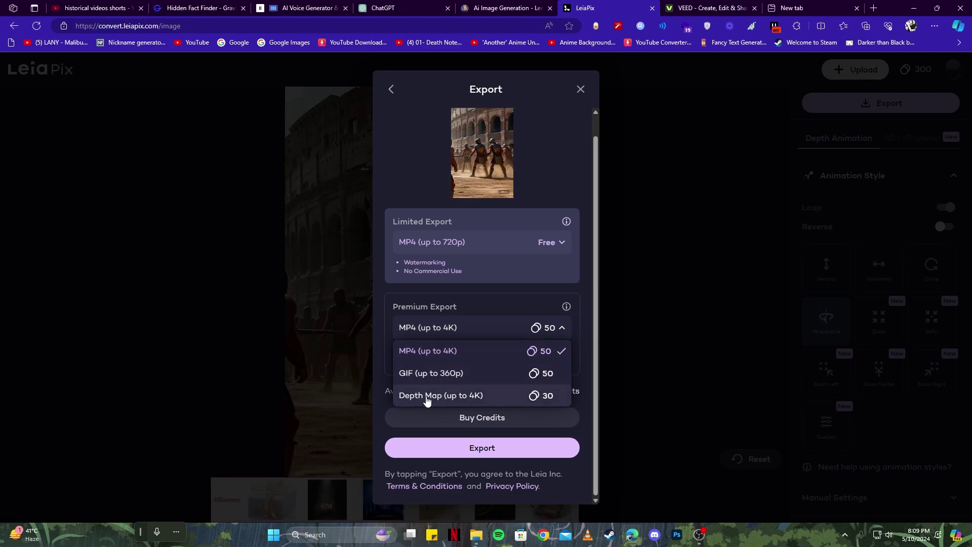
pyautogui.click(503, 332)
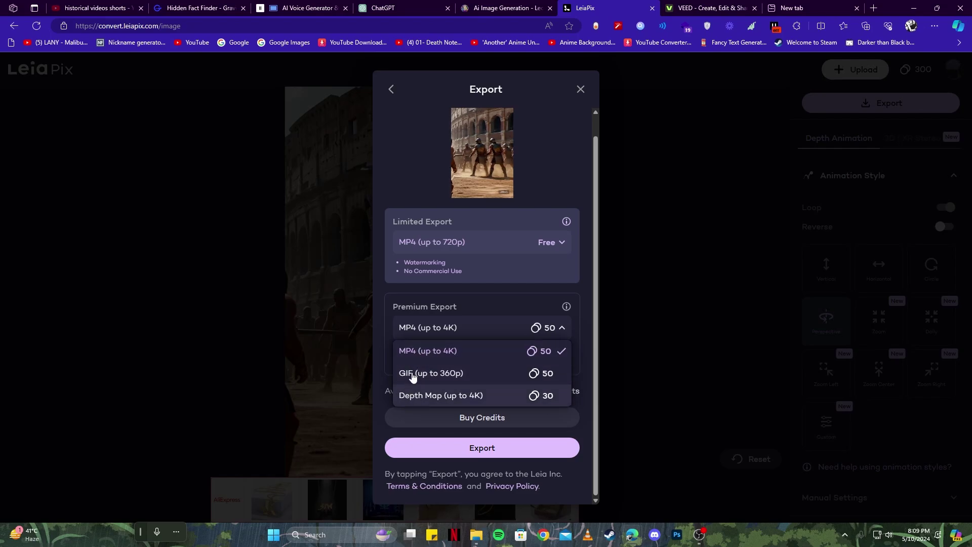
pyautogui.click(436, 353)
pyautogui.click(473, 454)
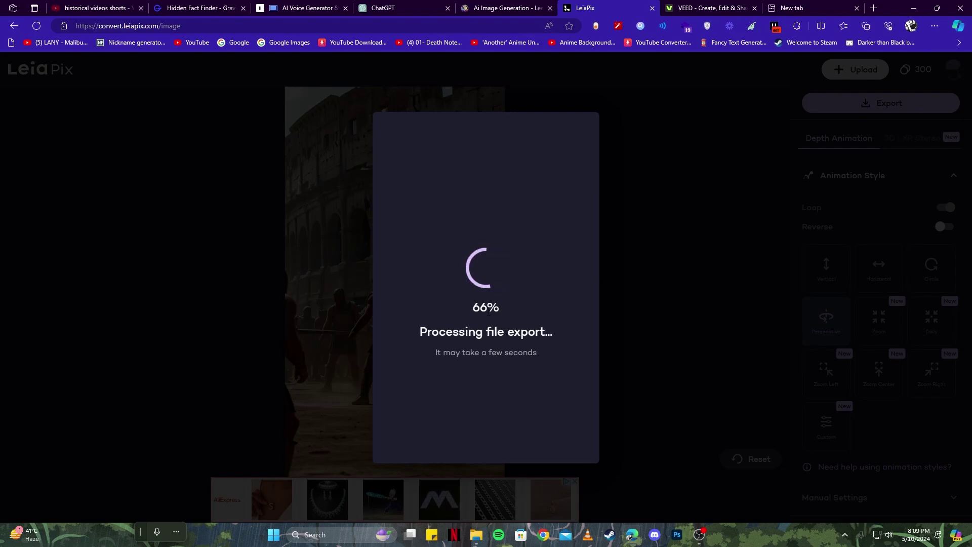
pyautogui.hotkey('ctrl', 'Tab')
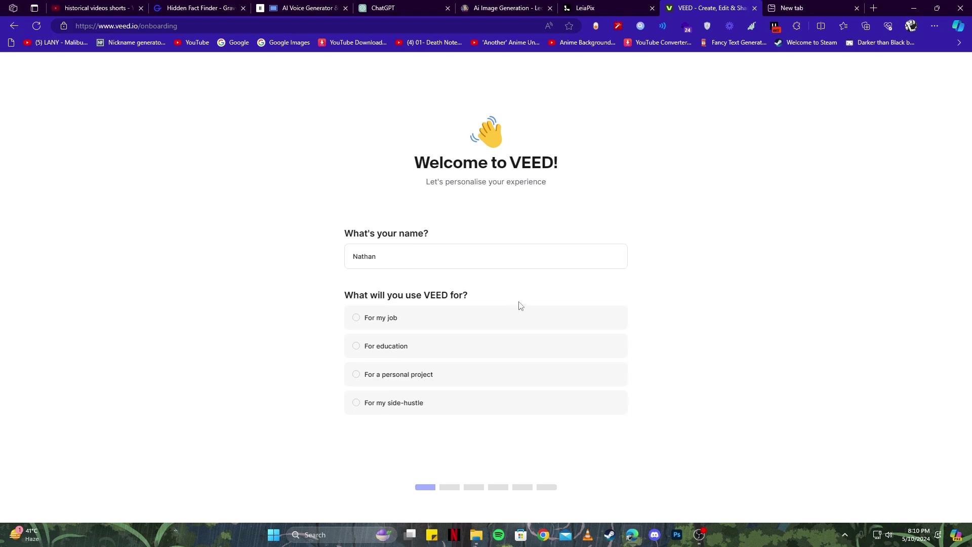
# Answer all five VEED onboarding questions so the home dashboard with recent videos loads.
pyautogui.click(418, 403)
pyautogui.click(411, 272)
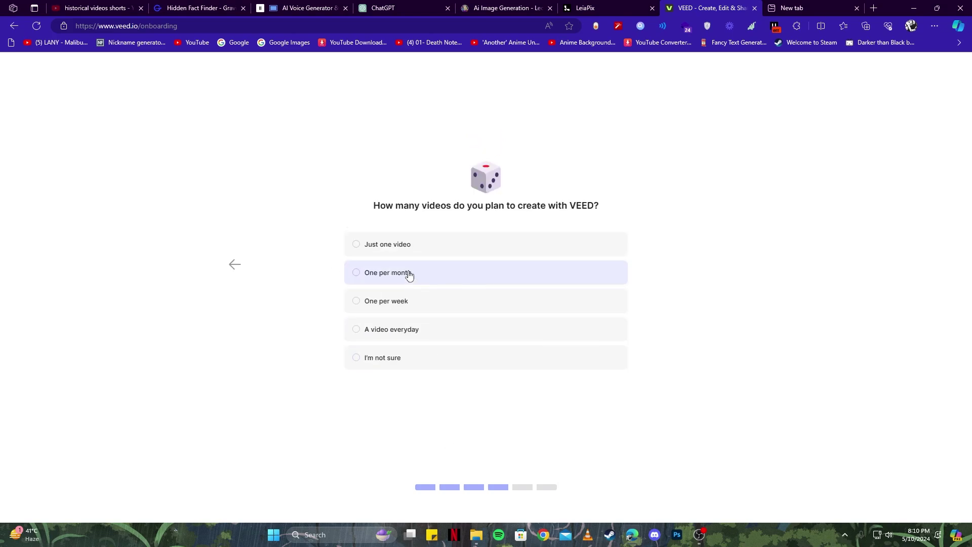
pyautogui.click(406, 252)
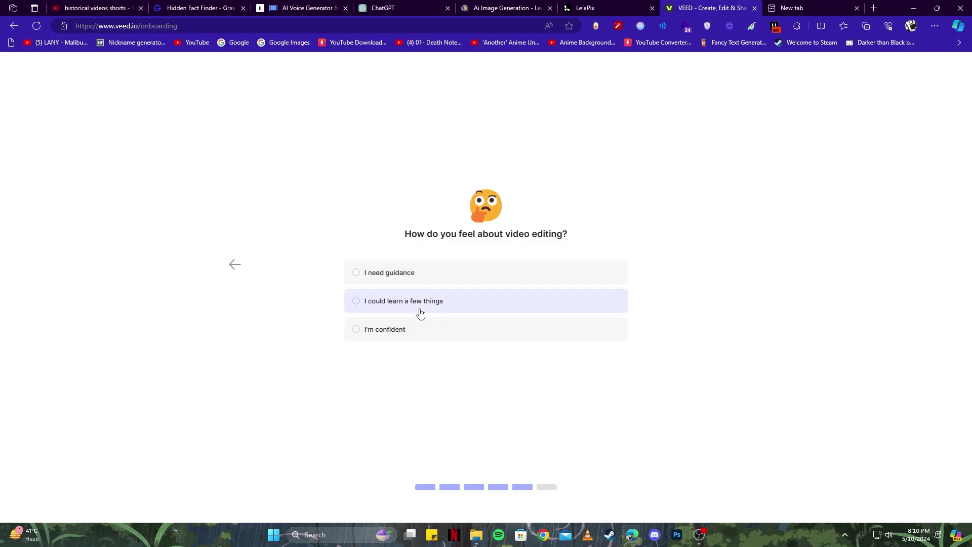
pyautogui.click(411, 278)
pyautogui.click(516, 380)
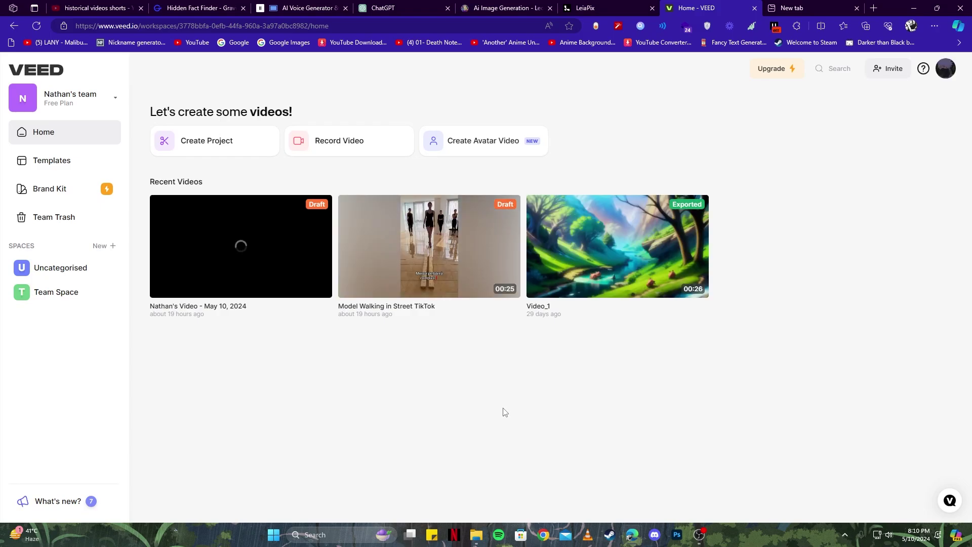
# Create a new project, import the animated Colosseum clip, and briefly play it back.
pyautogui.click(213, 151)
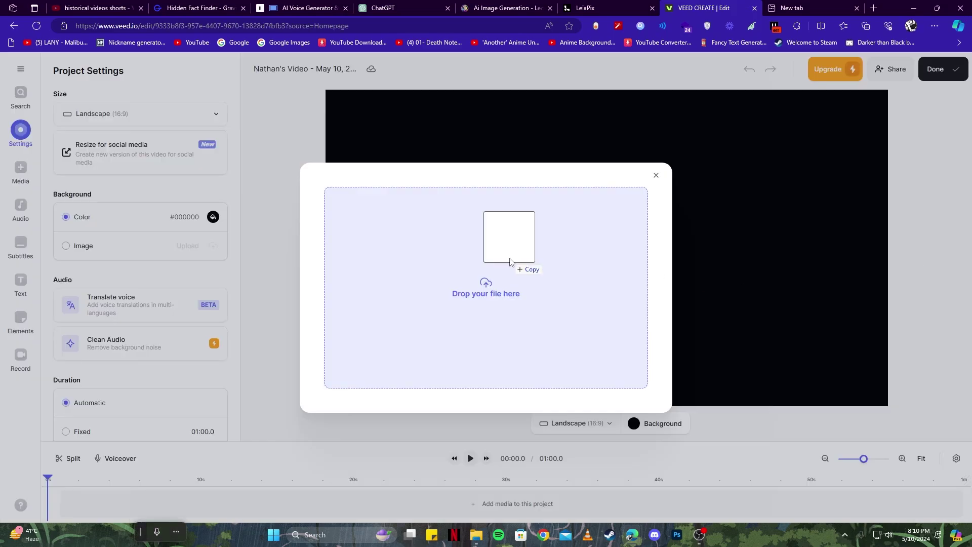
pyautogui.moveTo(510, 262); pyautogui.dragTo(498, 259)
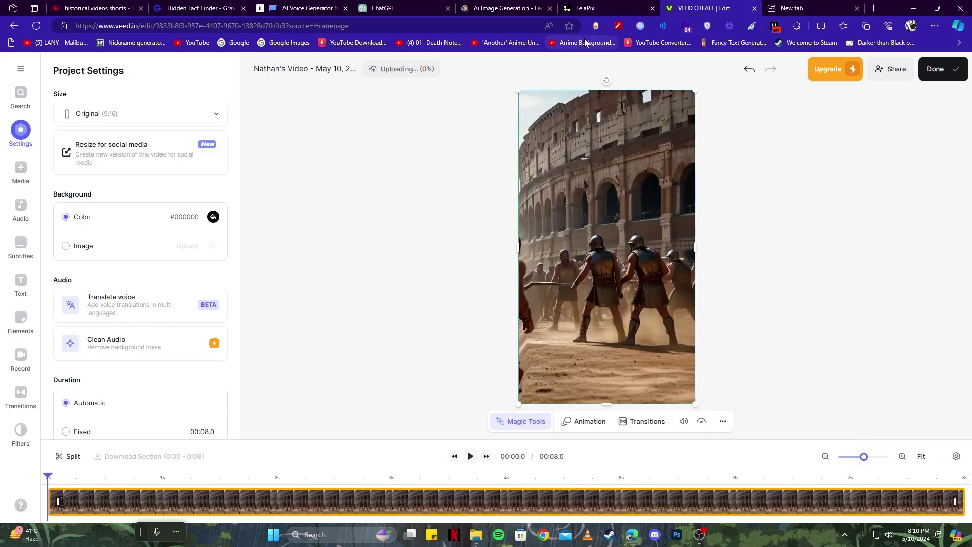
pyautogui.click(470, 457)
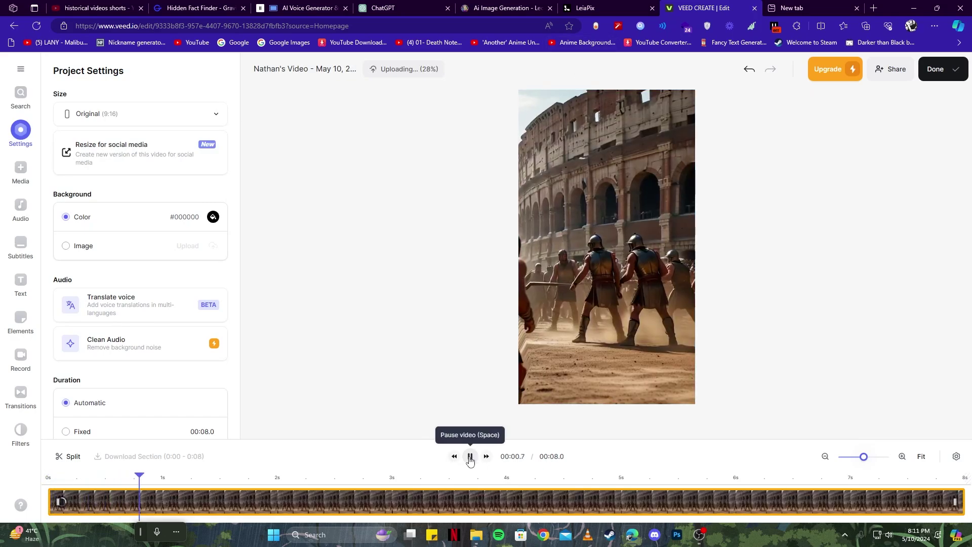
pyautogui.click(560, 502)
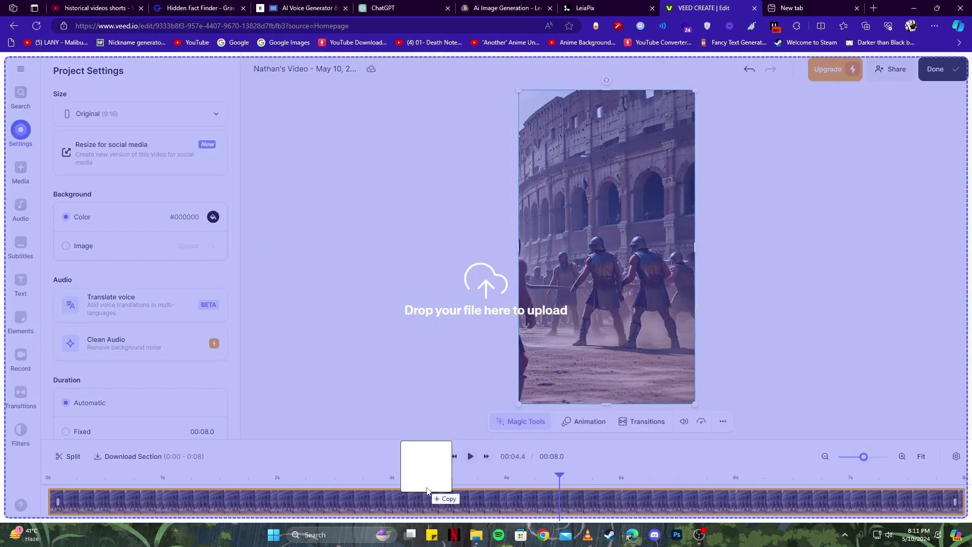
# Add the voiceover audio and align it with the start of the video.
pyautogui.moveTo(613, 434); pyautogui.dragTo(426, 464)
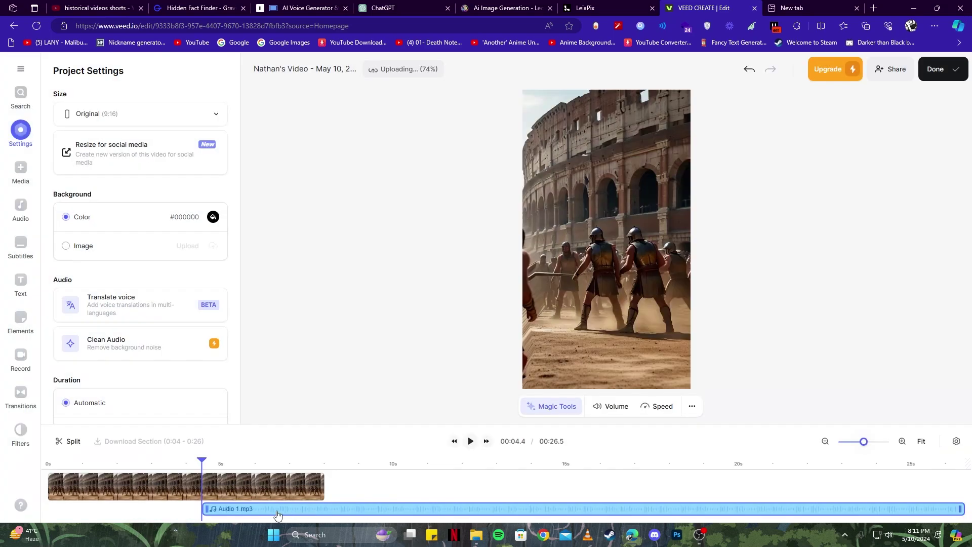
pyautogui.press('Home')
pyautogui.moveTo(251, 514); pyautogui.dragTo(96, 514)
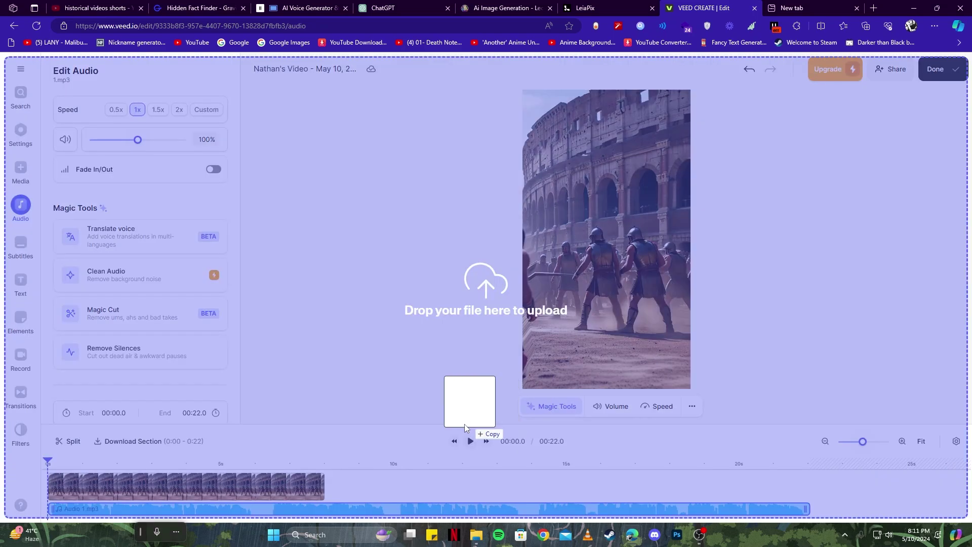
# Add the Colosseum image after the clip, enlarge it to fill the frame, and deselect it.
pyautogui.moveTo(465, 423); pyautogui.dragTo(402, 485)
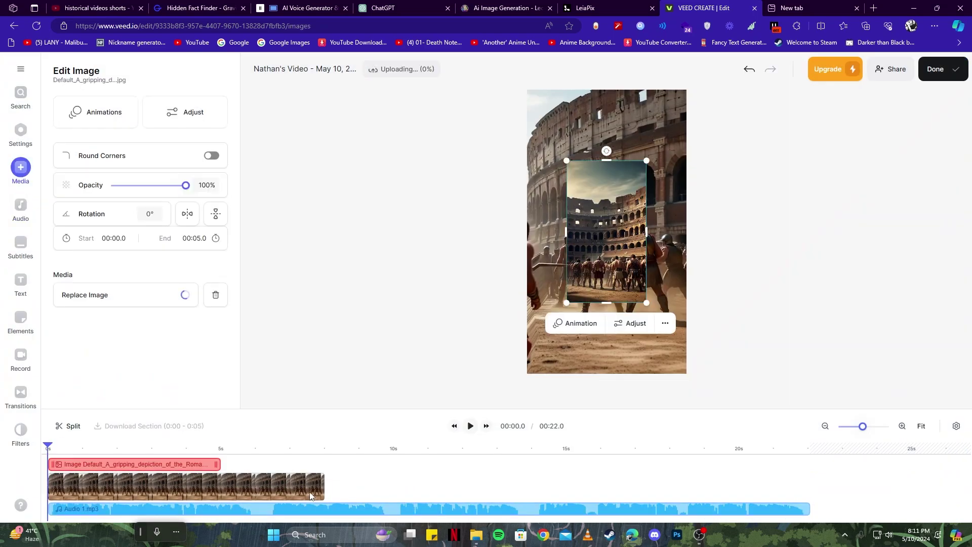
pyautogui.moveTo(647, 159); pyautogui.dragTo(694, 99)
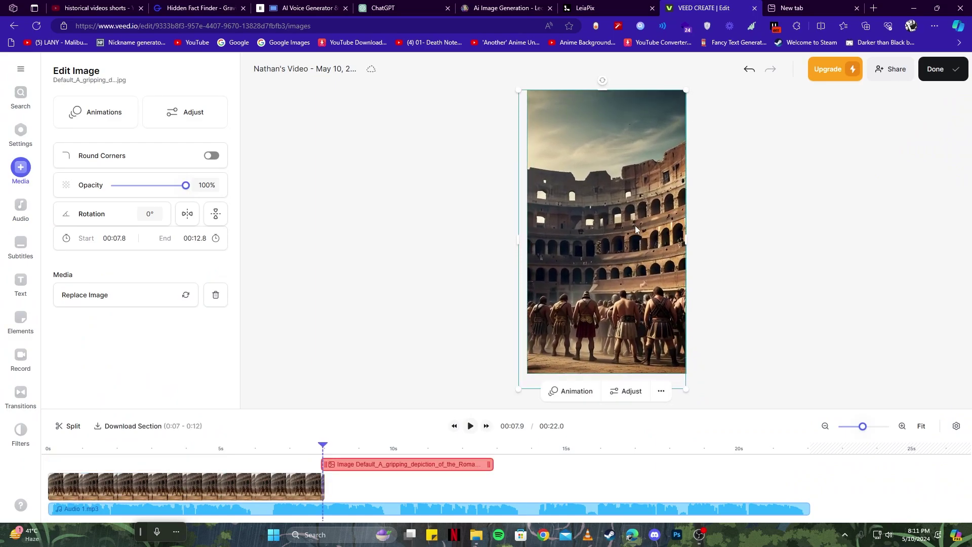
pyautogui.click(782, 244)
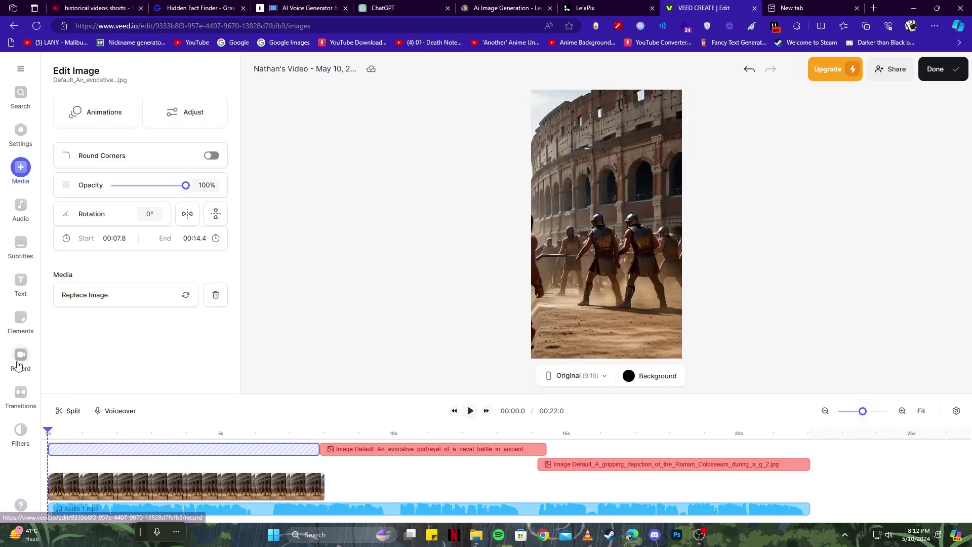
# Auto-generate English subtitles from the 1.mp3 voiceover and preview them in playback.
pyautogui.click(20, 255)
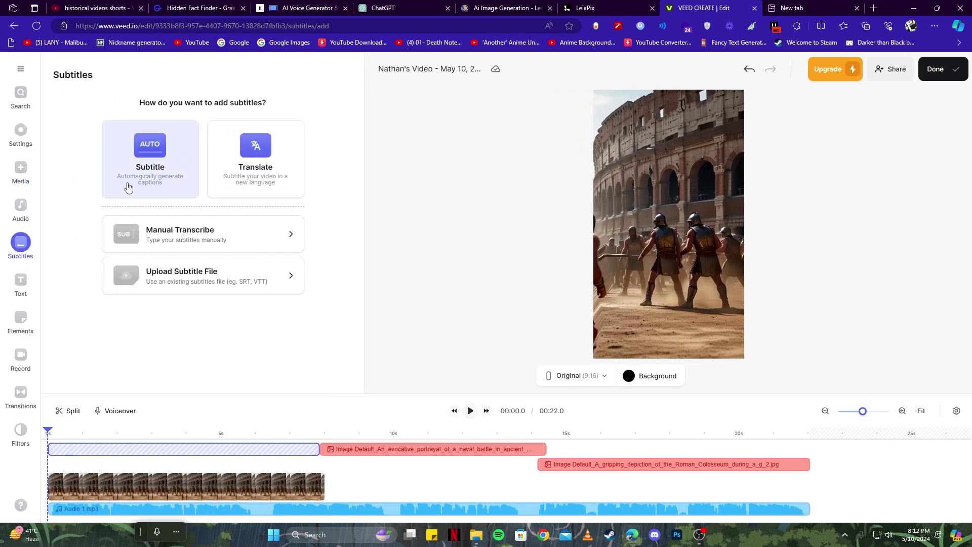
pyautogui.click(162, 186)
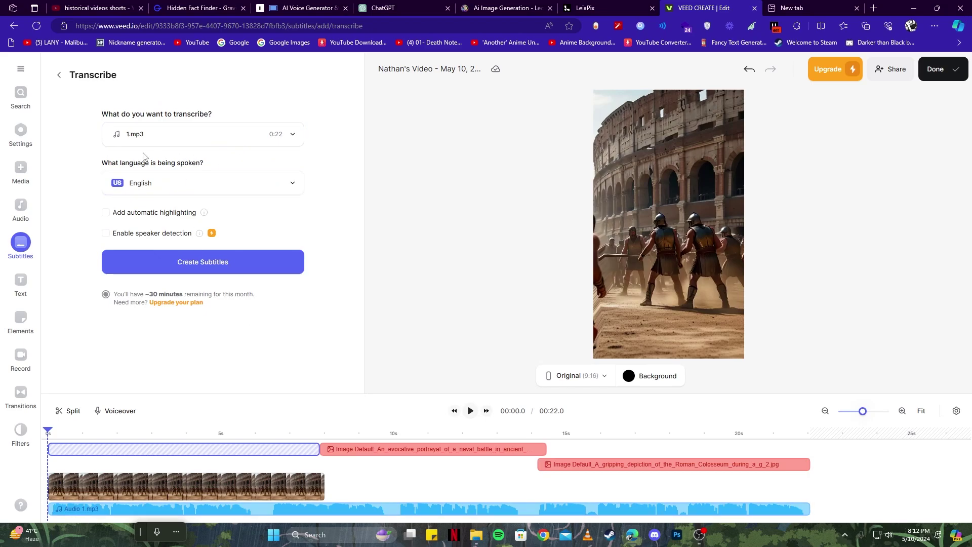
pyautogui.click(190, 261)
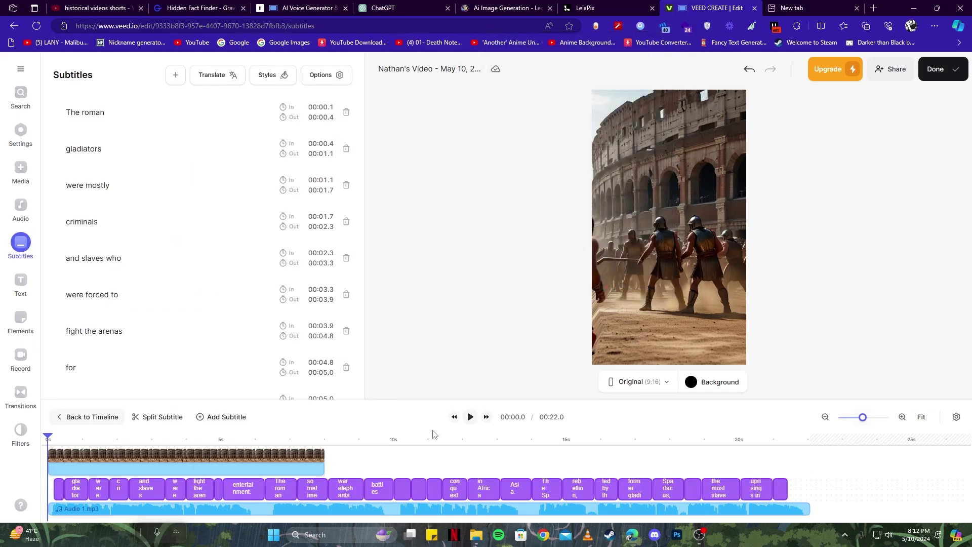
pyautogui.click(471, 418)
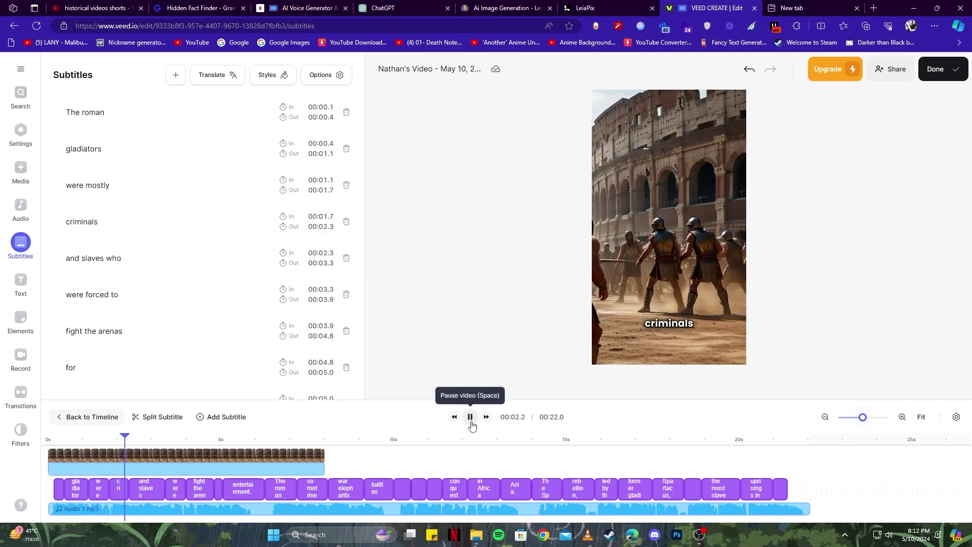
pyautogui.click(718, 322)
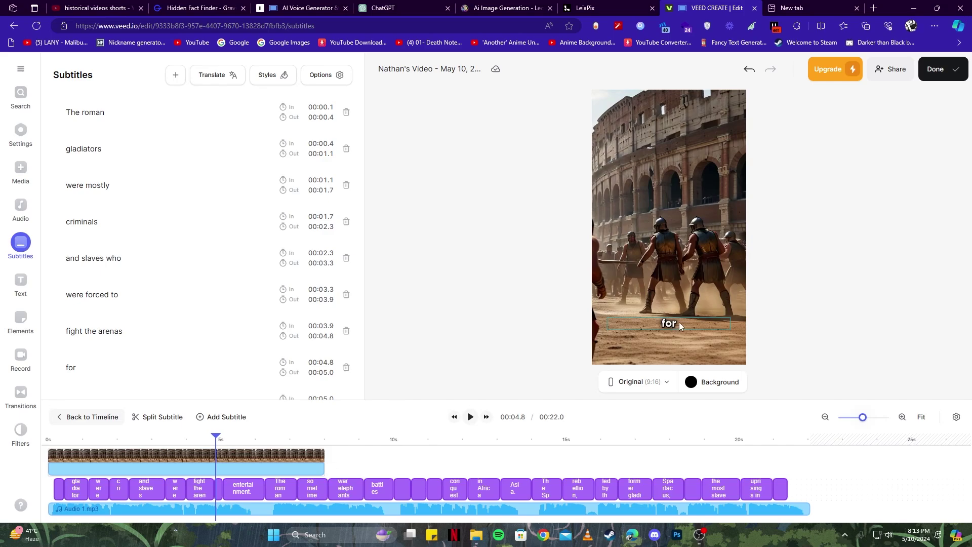
# Apply the Slay subtitle style preset and move the subtitles up to the middle of the frame.
pyautogui.click(268, 74)
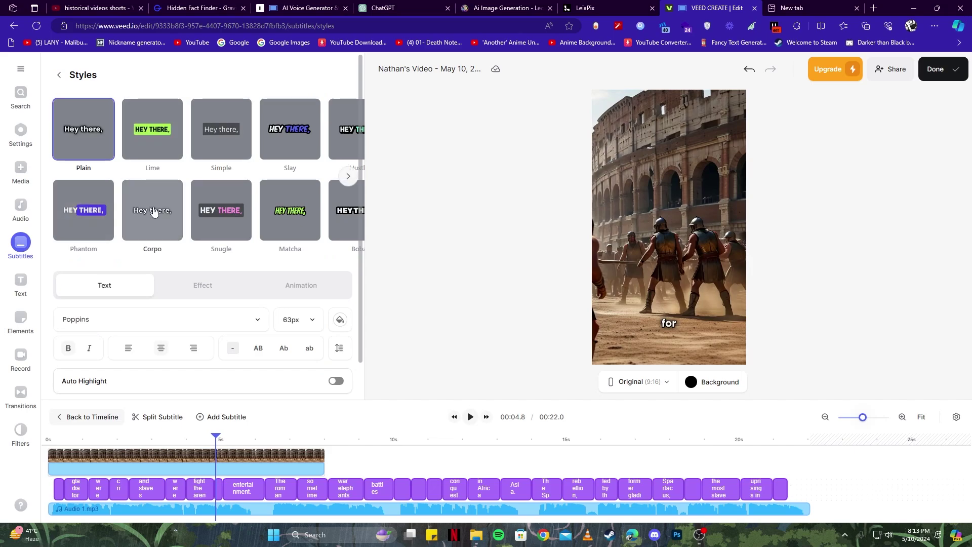
pyautogui.scroll(-1, 152, 210)
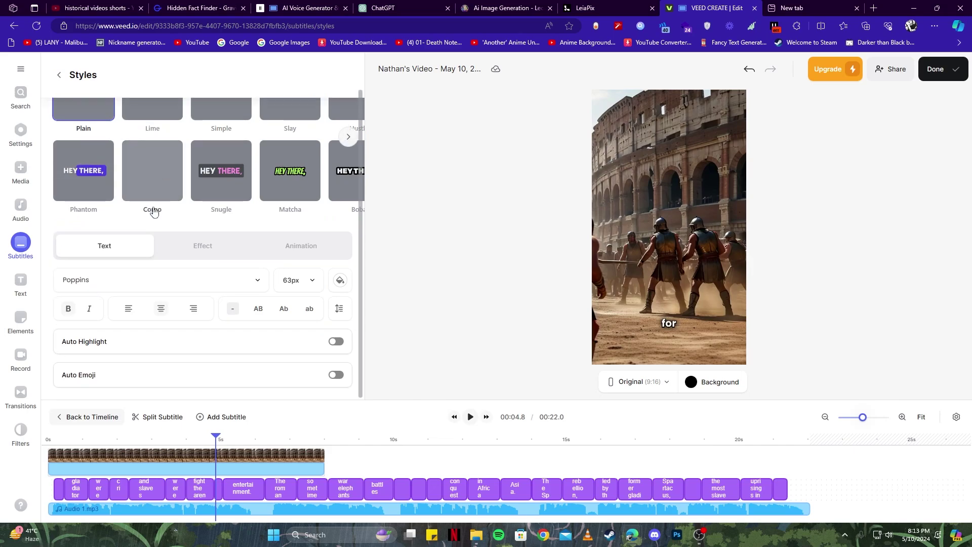
pyautogui.scroll(1, 152, 211)
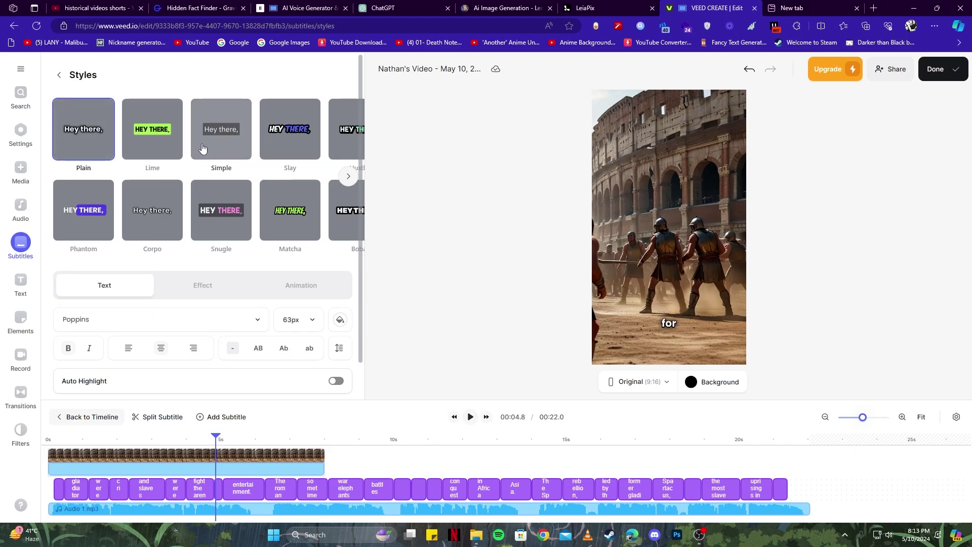
pyautogui.click(347, 178)
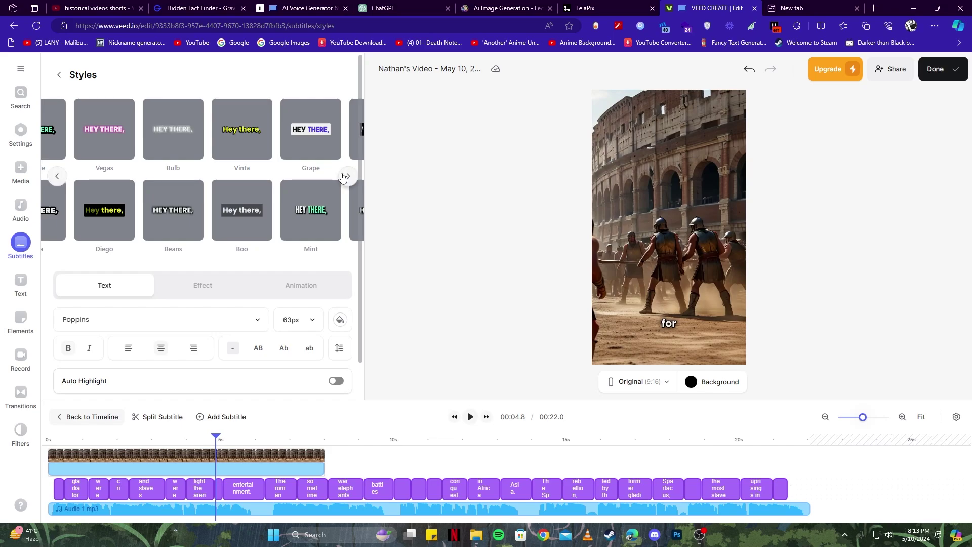
pyautogui.click(347, 179)
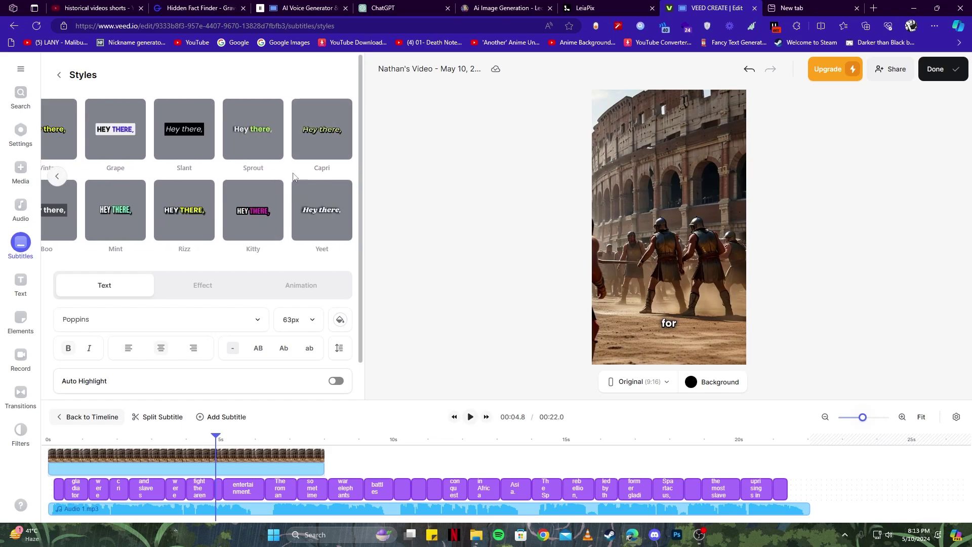
pyautogui.hscroll(-3, 304, 152)
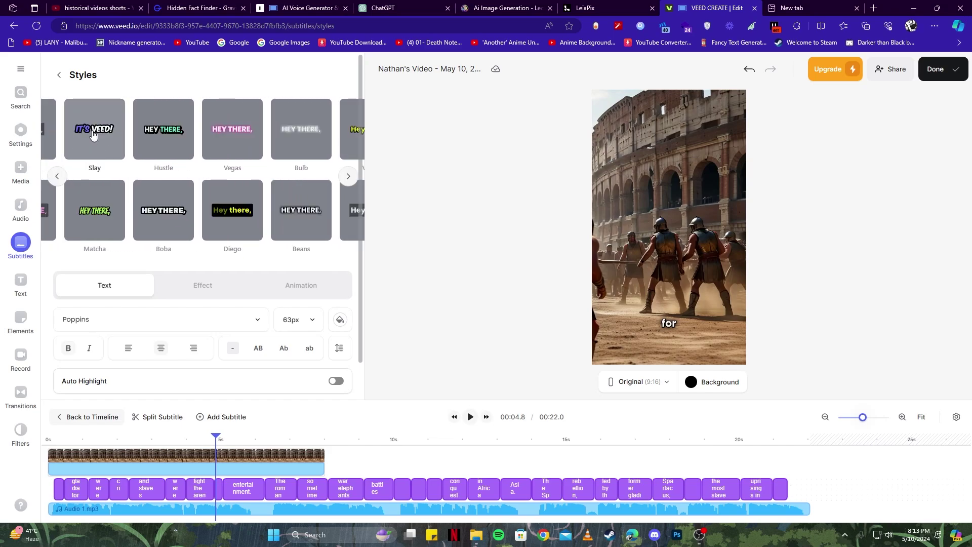
pyautogui.click(91, 141)
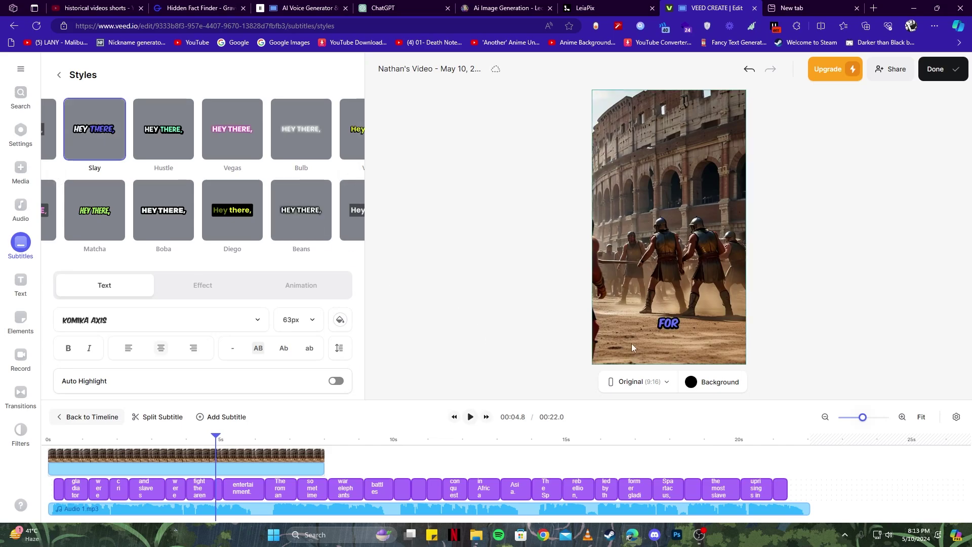
pyautogui.moveTo(678, 328); pyautogui.dragTo(679, 239)
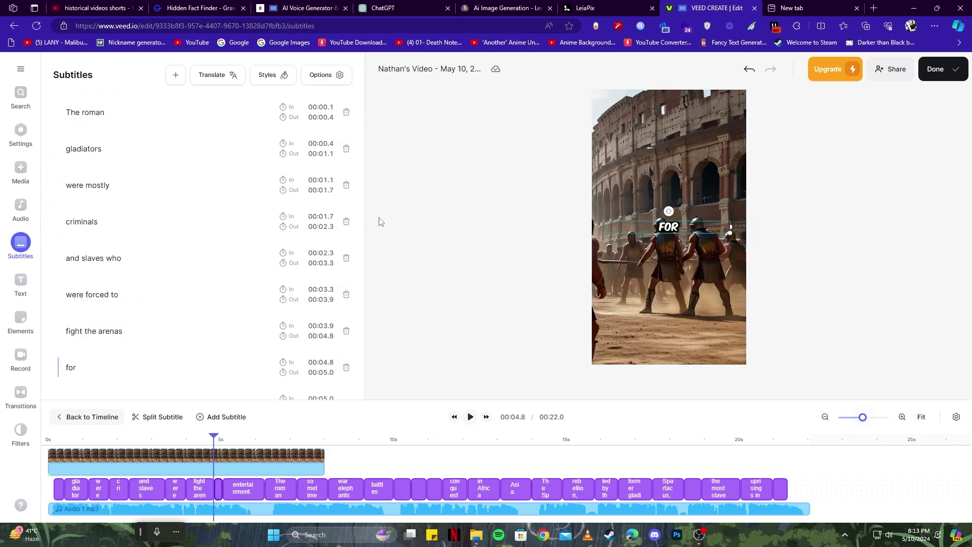
# Set the subtitle font size to 148px, then settle on 120px, and review it in playback.
pyautogui.click(268, 74)
pyautogui.click(299, 281)
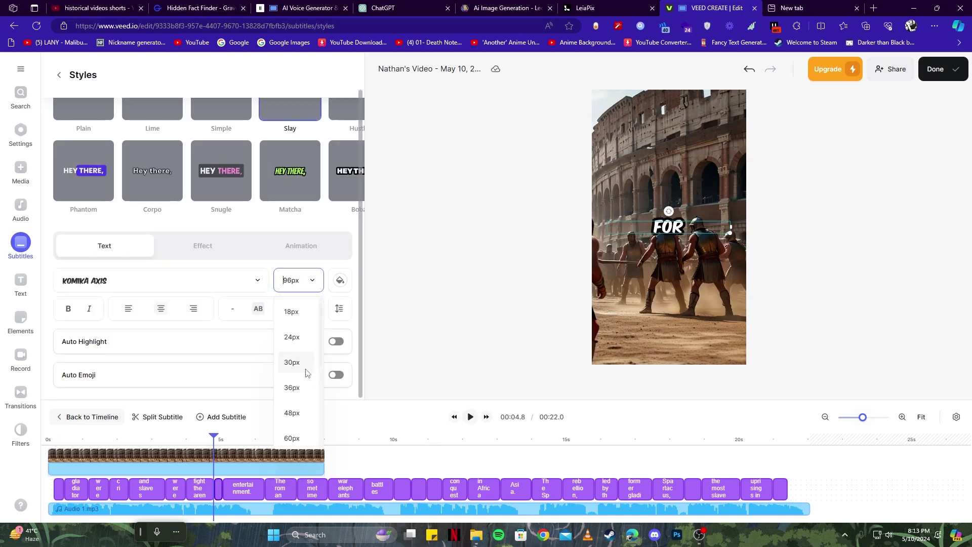
pyautogui.scroll(-3, 304, 380)
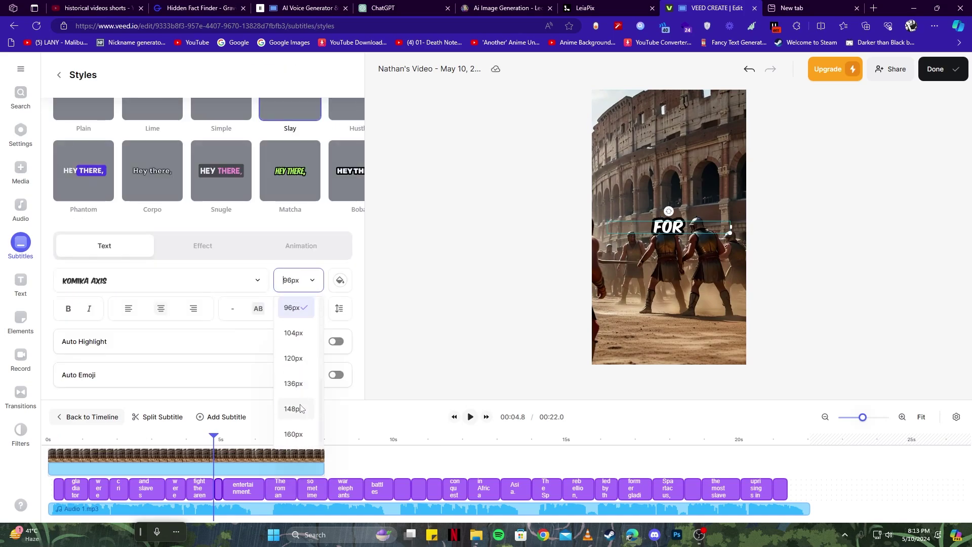
pyautogui.click(297, 408)
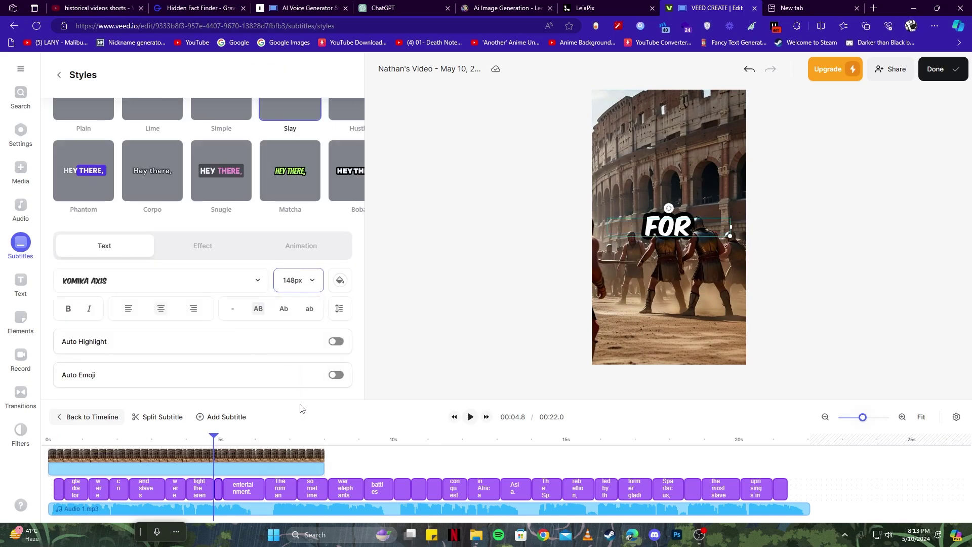
pyautogui.click(310, 281)
pyautogui.scroll(-3, 301, 411)
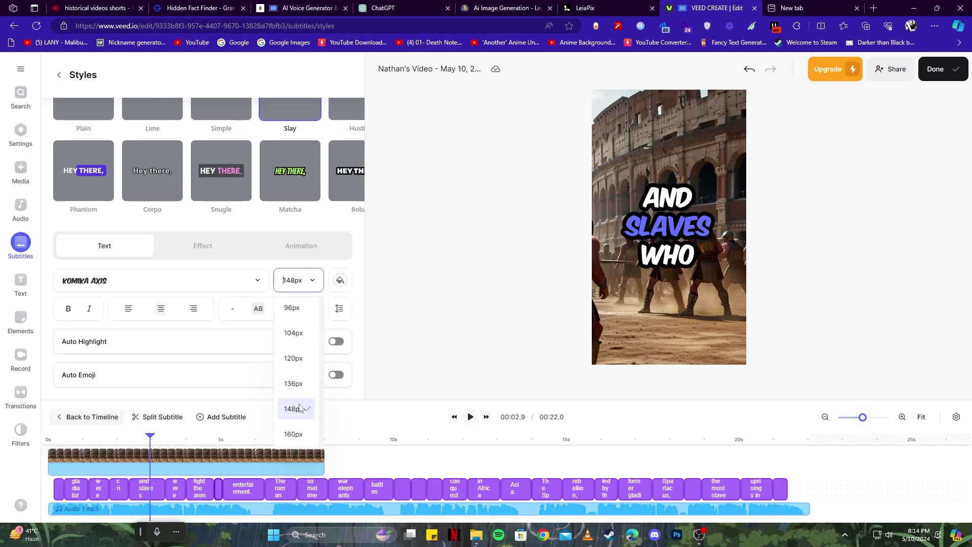
pyautogui.click(302, 360)
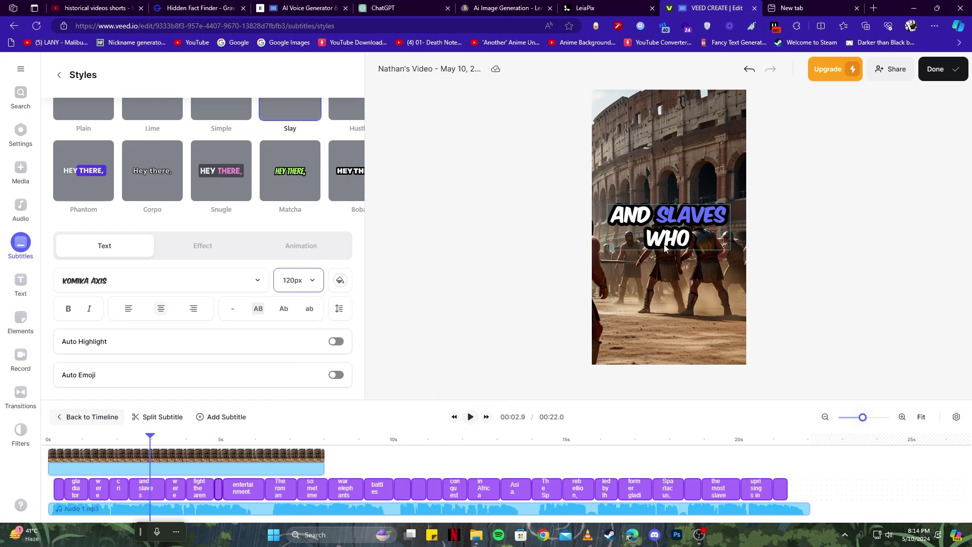
pyautogui.click(472, 420)
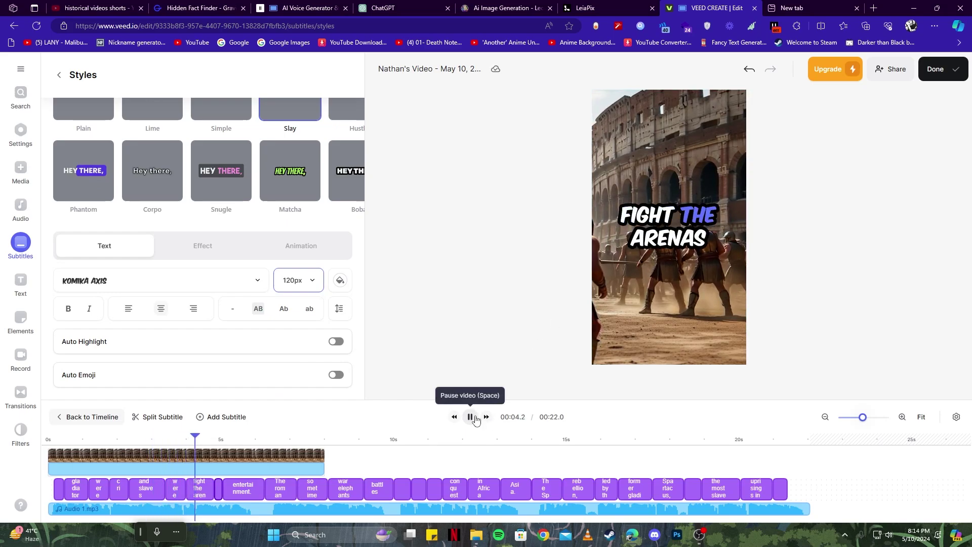
pyautogui.click(477, 421)
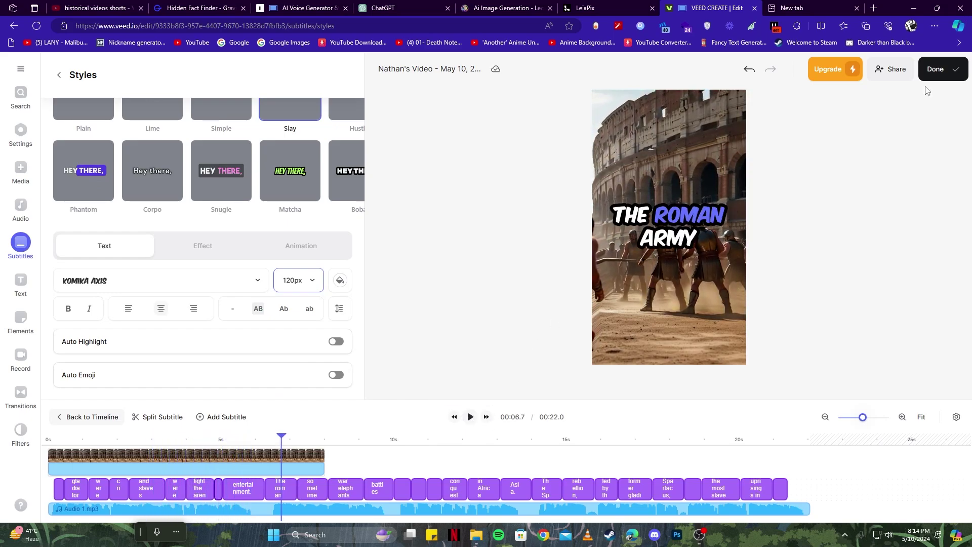
pyautogui.click(955, 76)
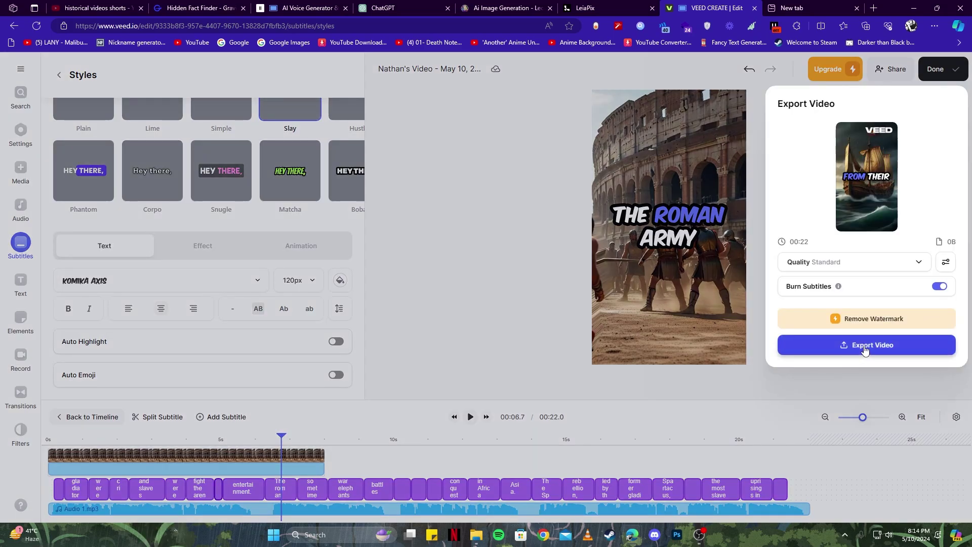
pyautogui.click(865, 350)
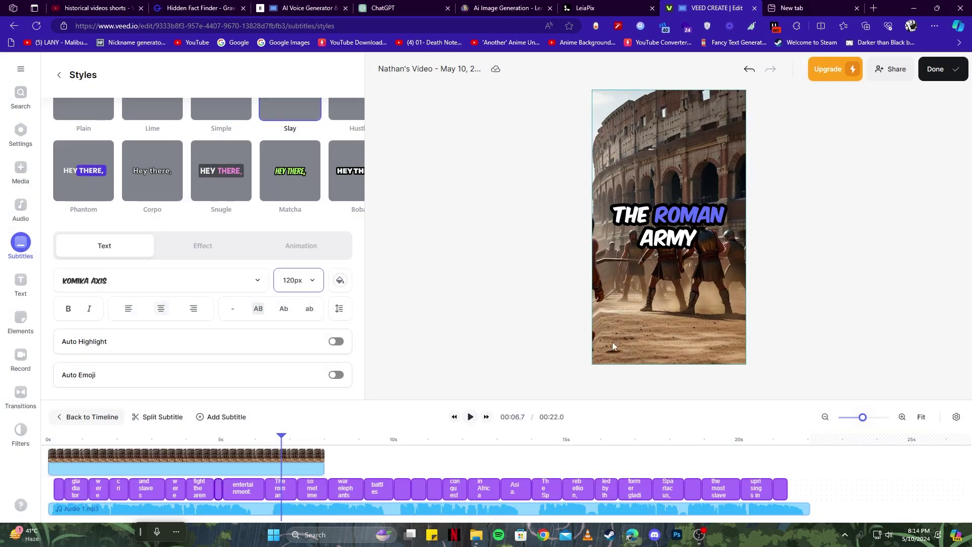